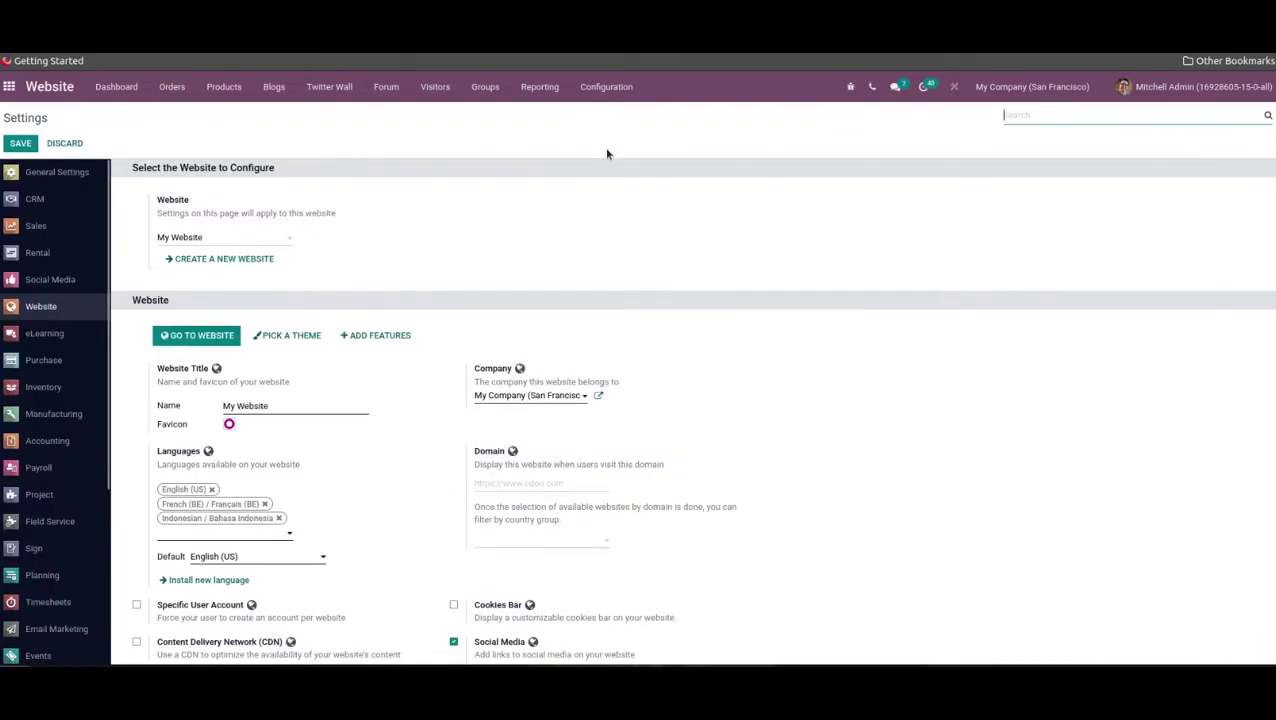
Scroll down the Website Settings page to the Products section.
scroll(550, 434, "down", 4)
Confirm Coupons & Promotions is enabled under Pricing, then bring up the Products menu.
scroll(551, 437, "down", 10)
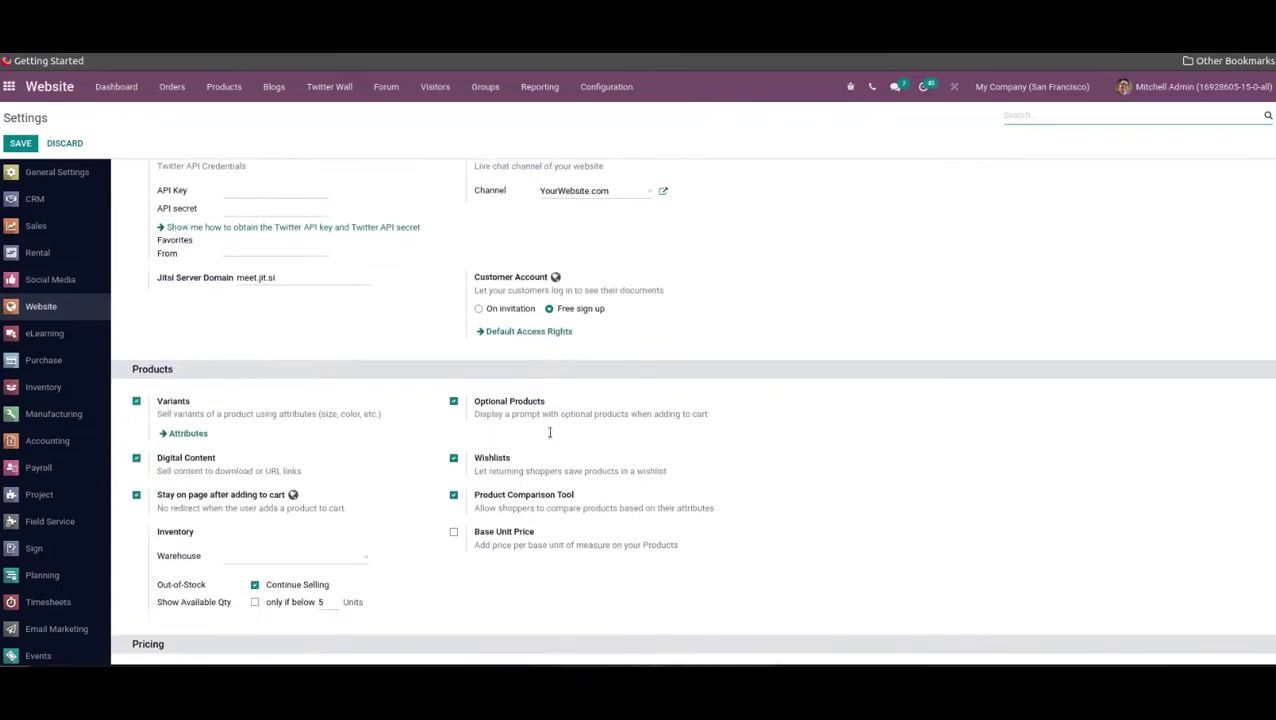
scroll(550, 434, "down", 2)
scroll(550, 434, "up", 4)
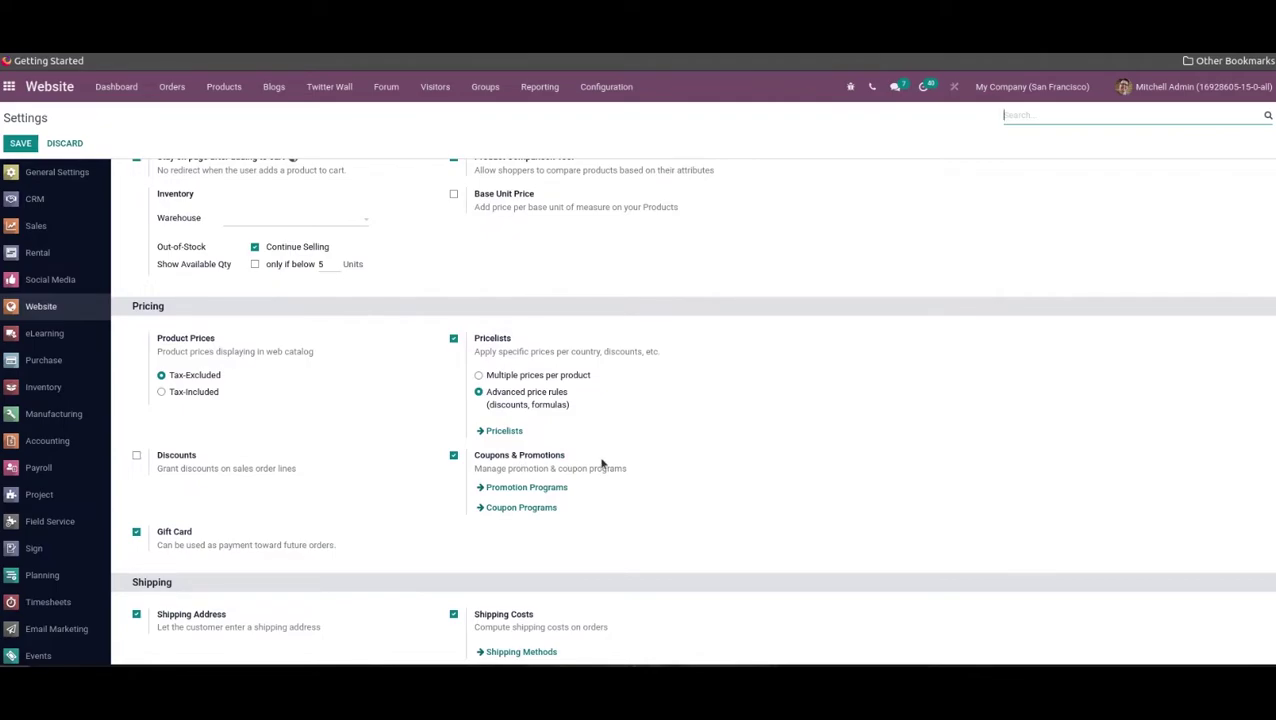
mouse_move(606, 458)
left_click(230, 90)
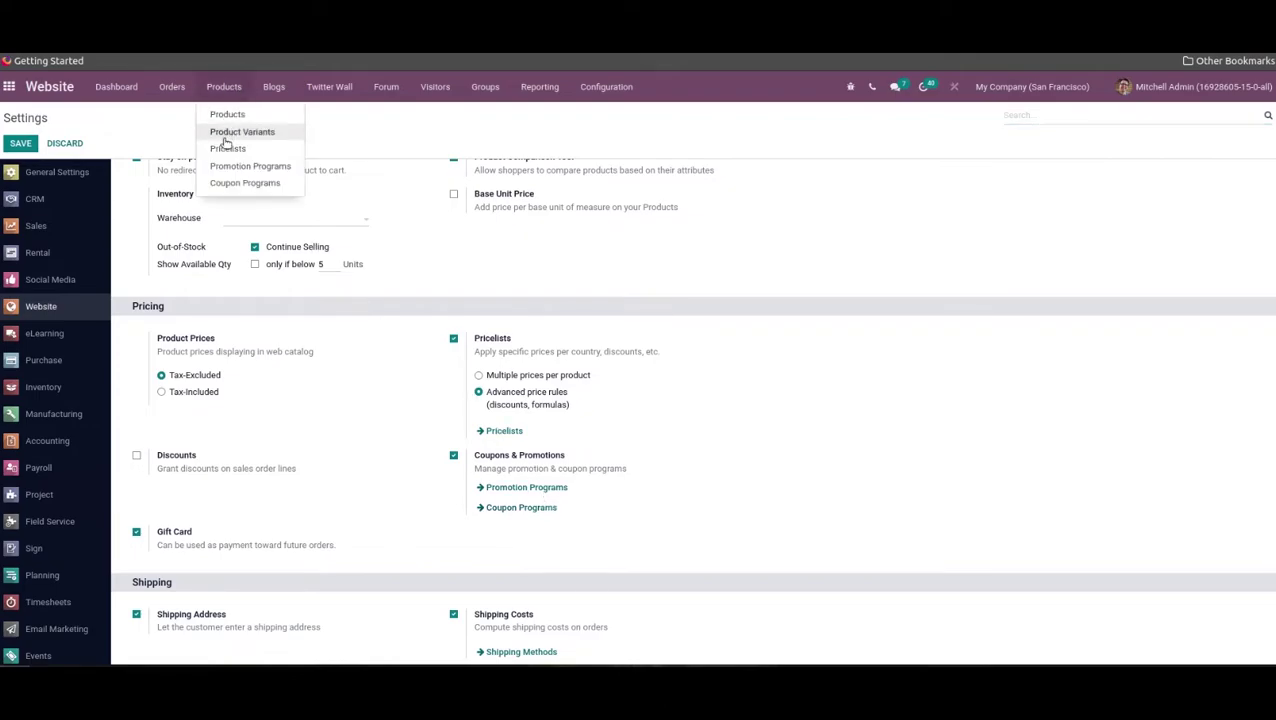
Open Promotion Programs and share the 'Code for 10% on orders' program, then close the Share dialog.
left_click(223, 166)
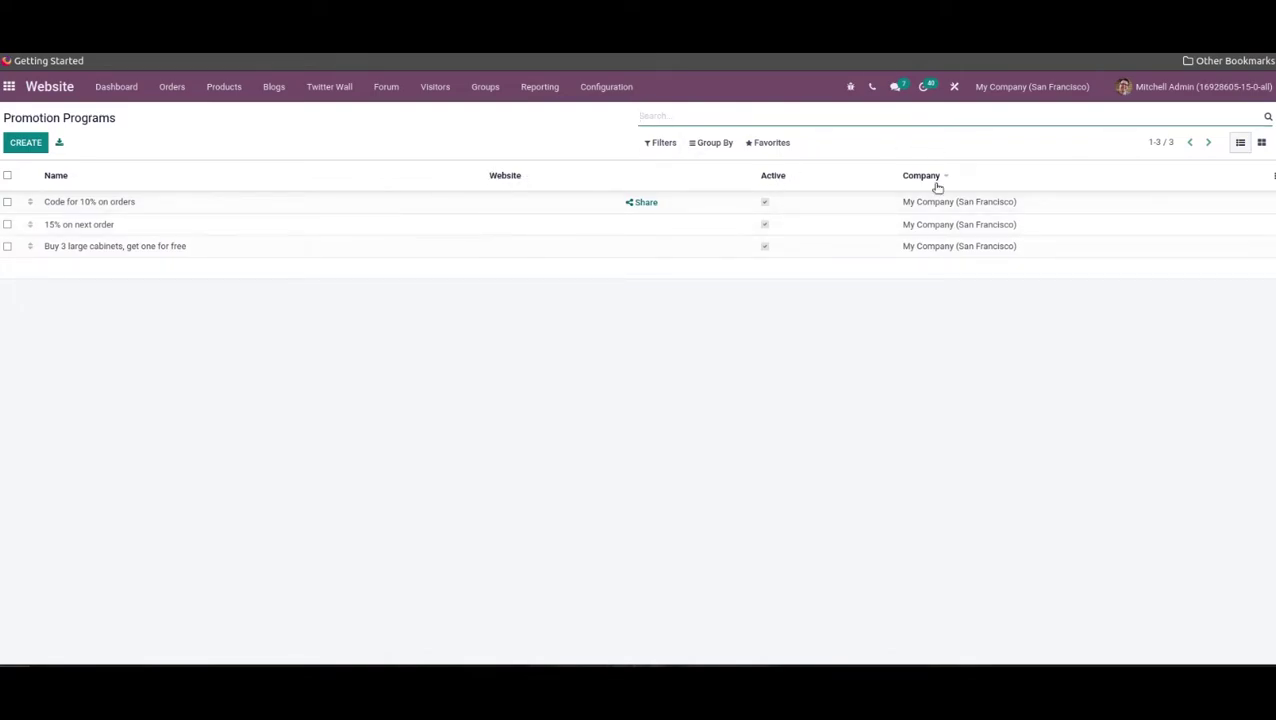
left_click(640, 204)
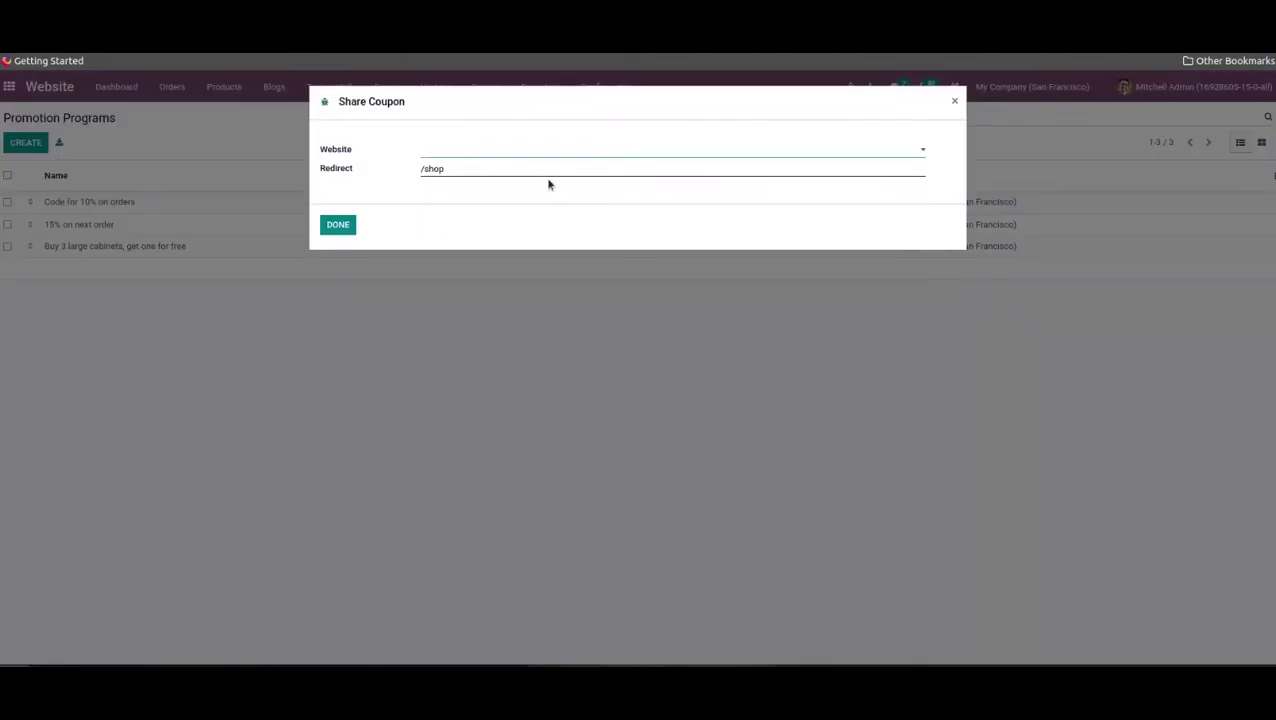
left_click(338, 226)
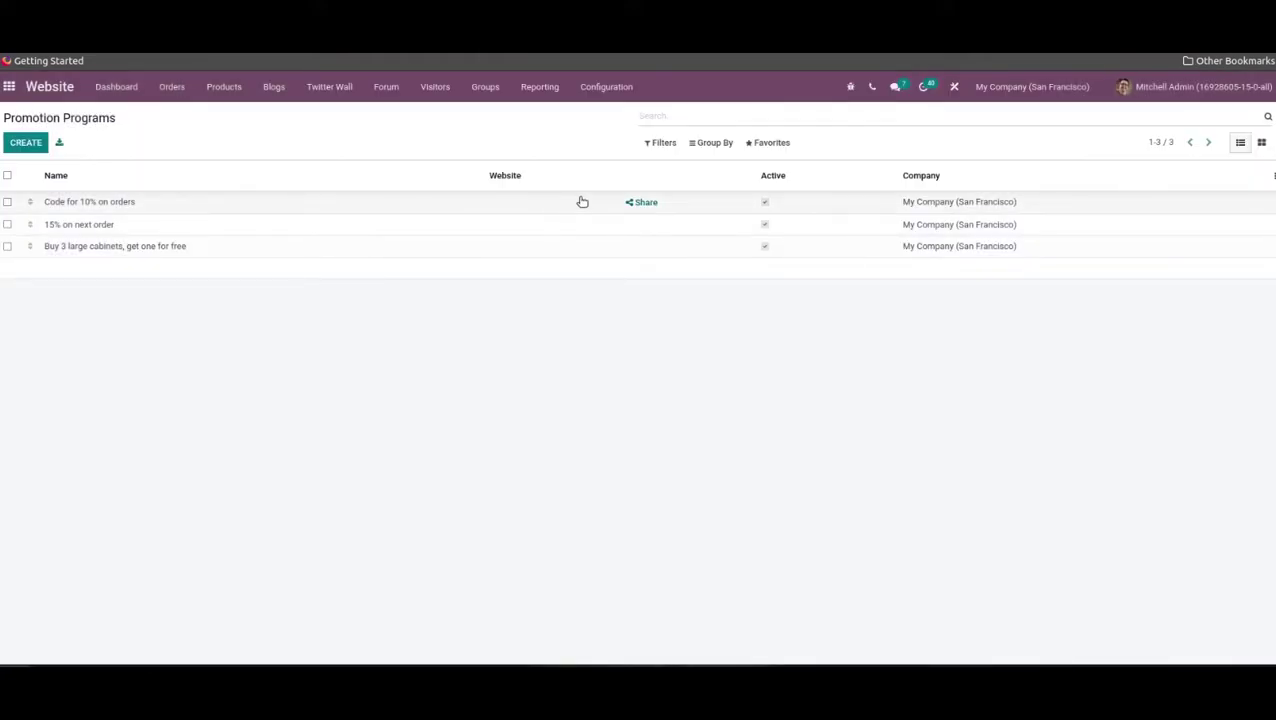
Create a new promotion program named '10% Discount' and view the minimum purchase tax options.
left_click(28, 150)
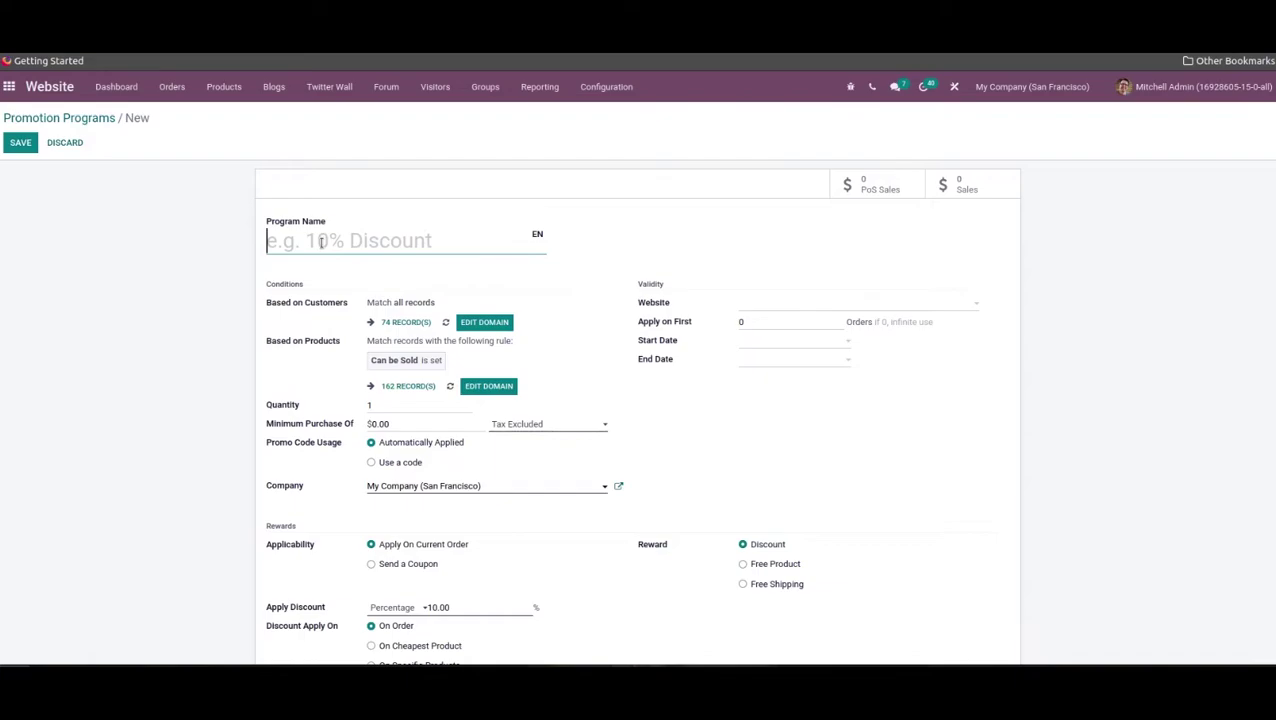
type("10% Discount")
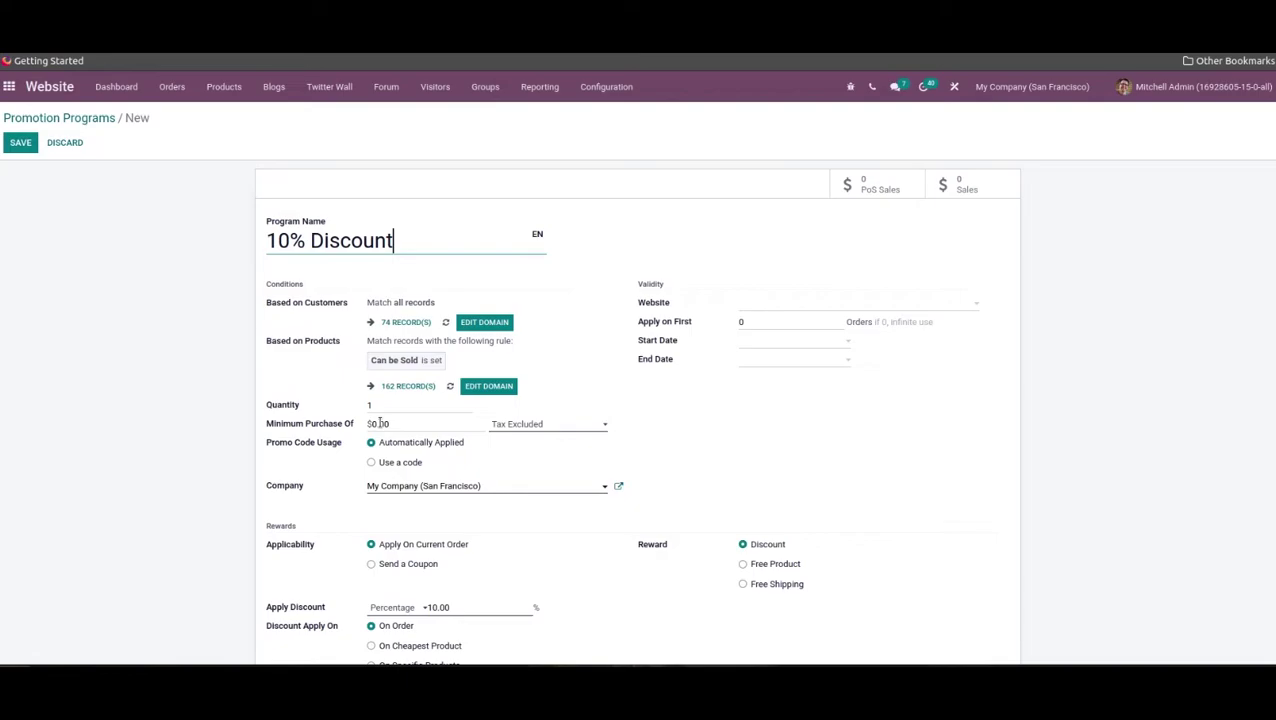
left_click(552, 431)
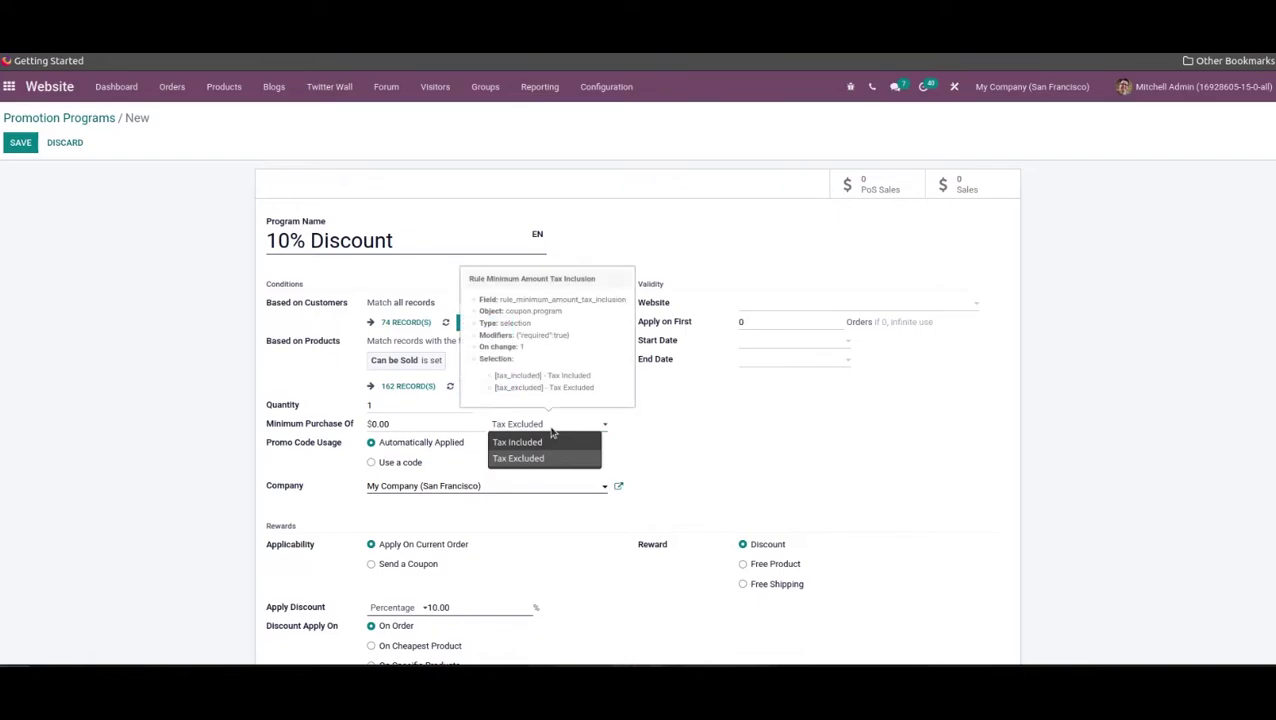
left_click(487, 456)
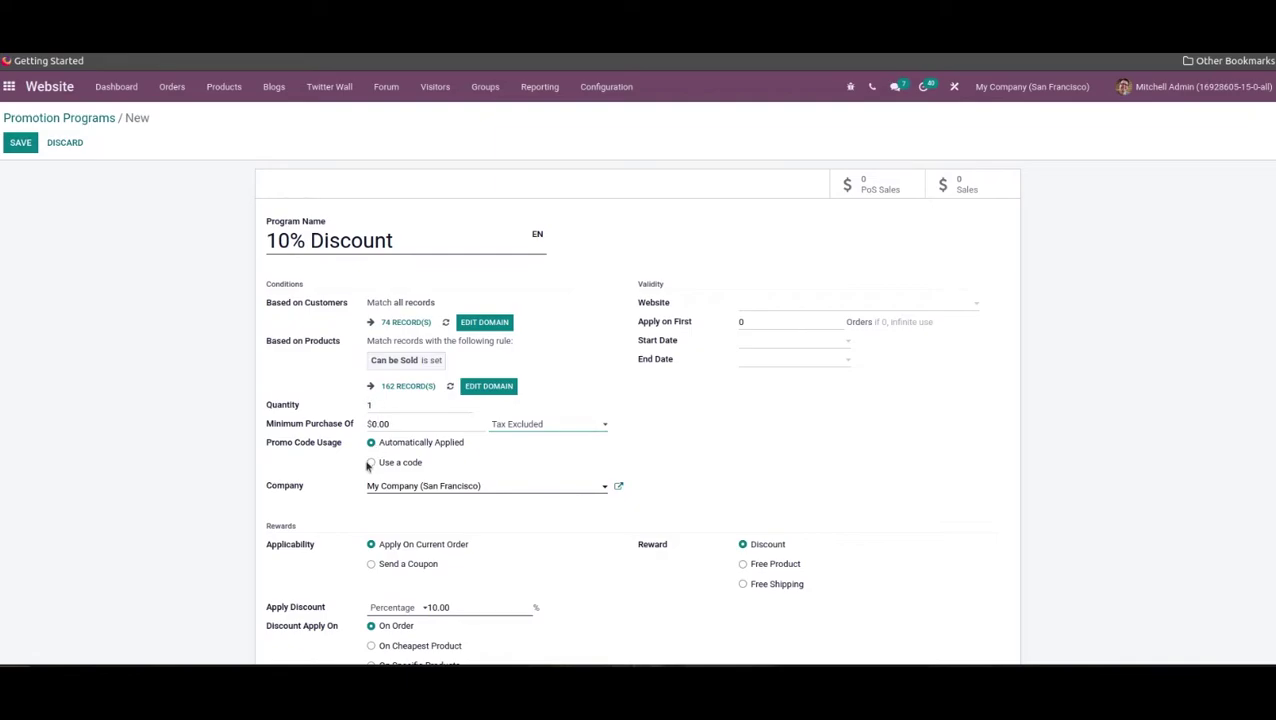
left_click(370, 463)
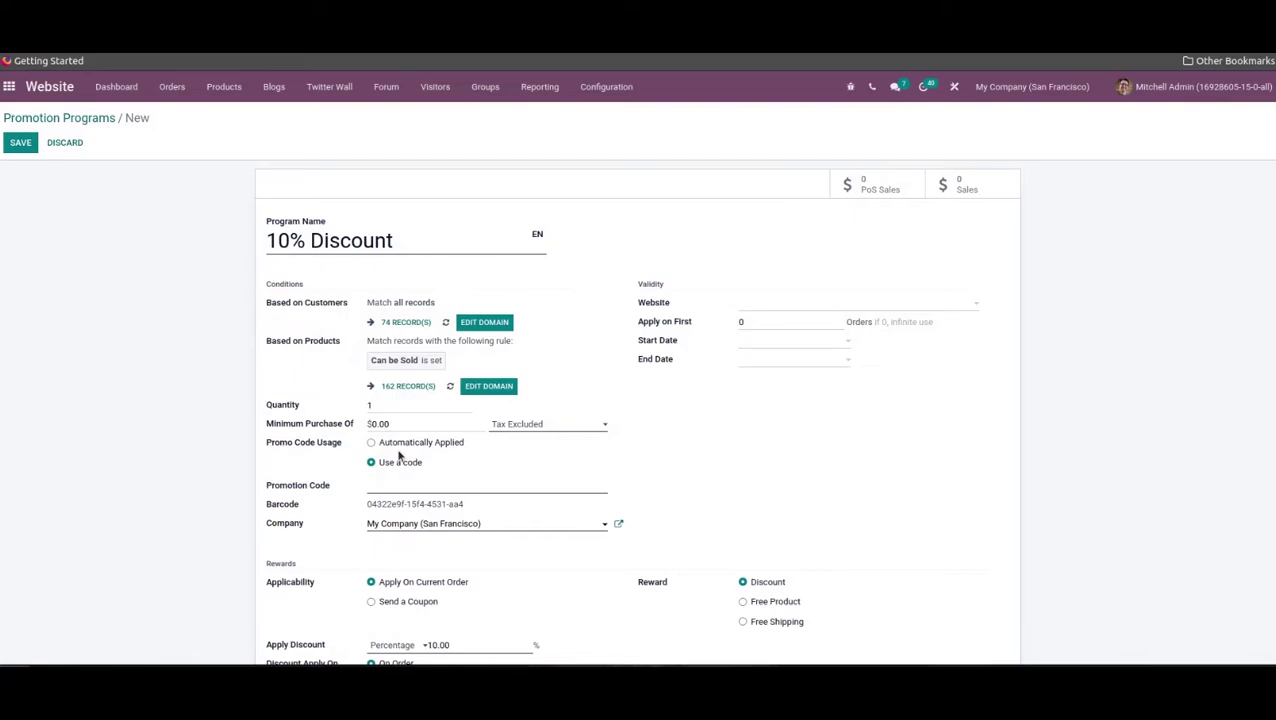
left_click(371, 443)
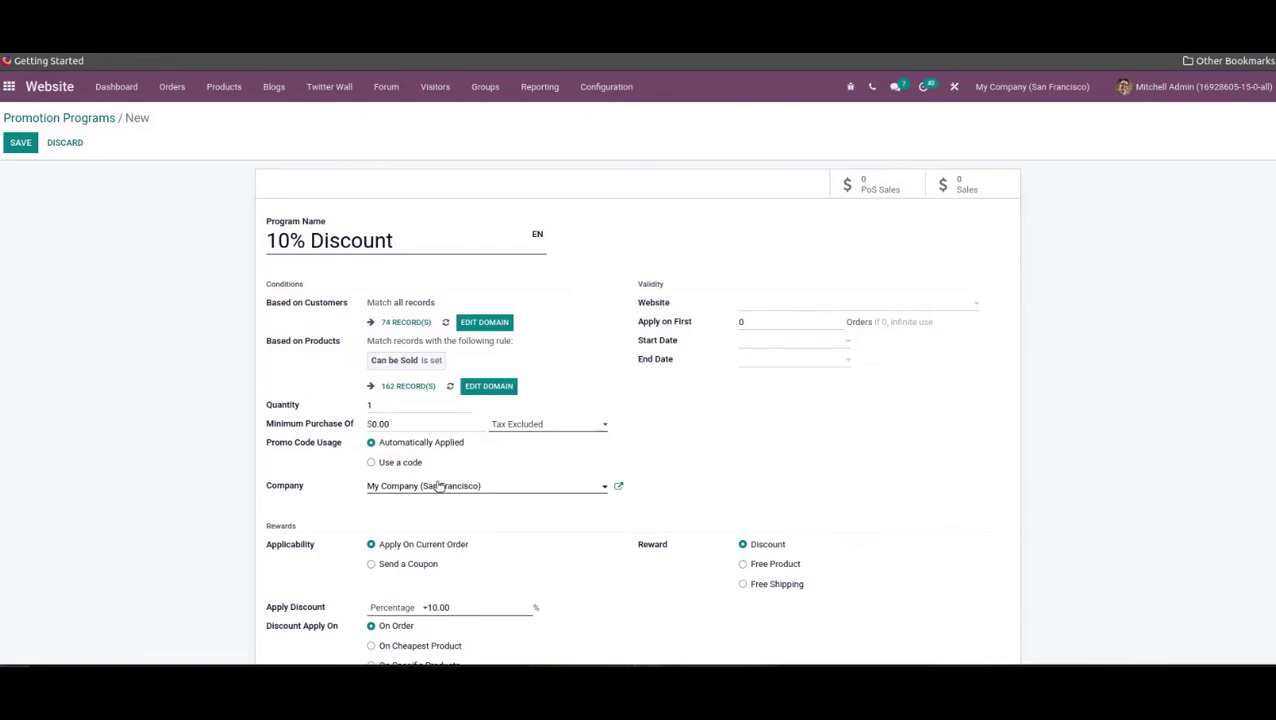
left_click(783, 305)
left_click(786, 306)
scroll(762, 400, "down", 1)
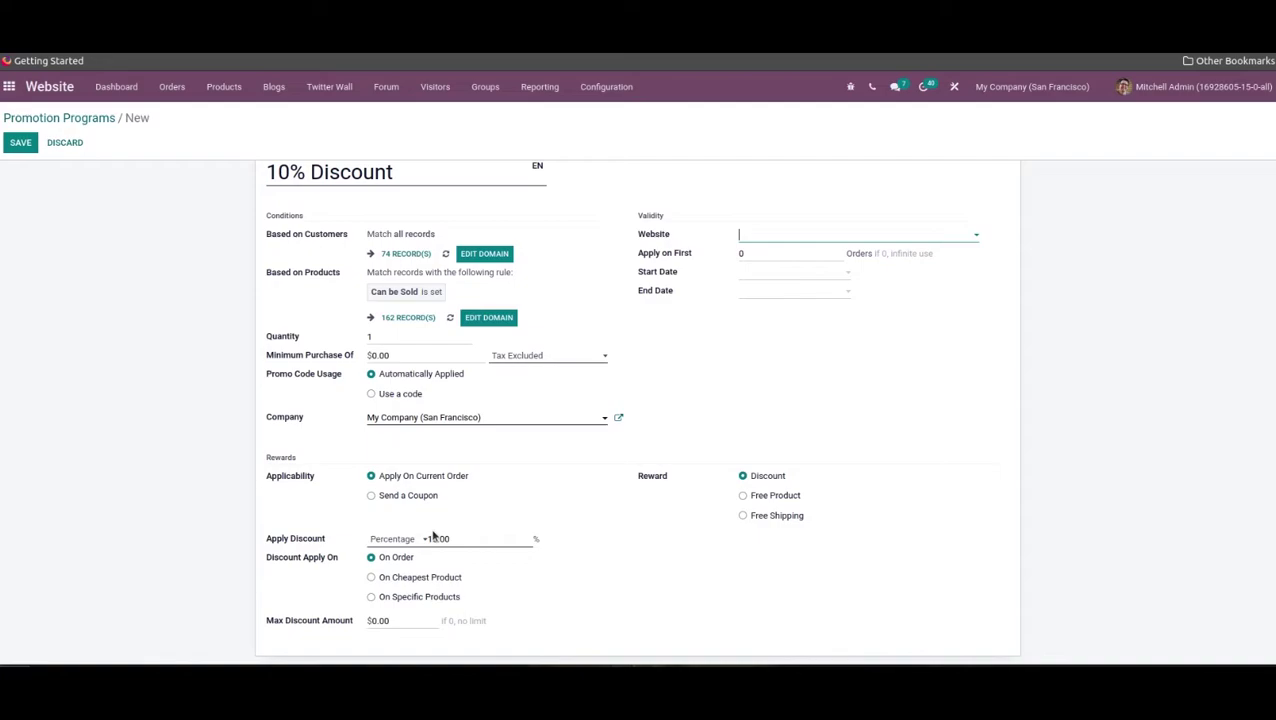
mouse_move(430, 538)
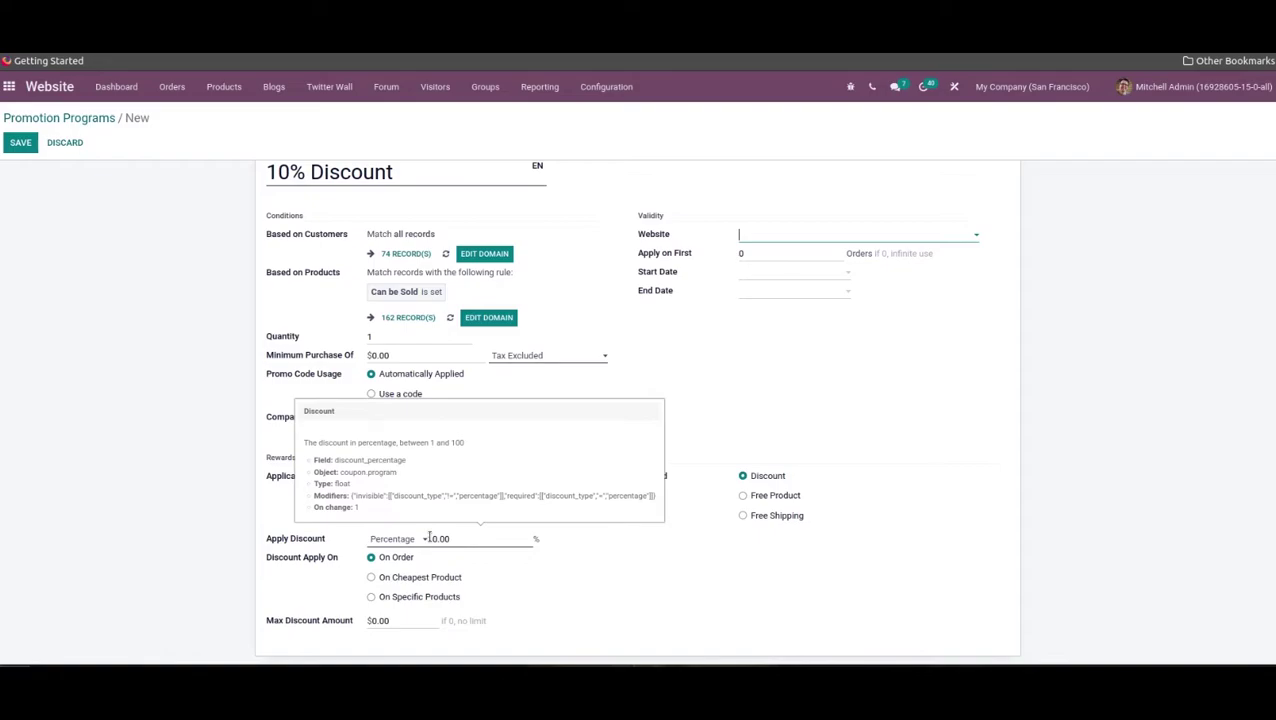
left_click(420, 541)
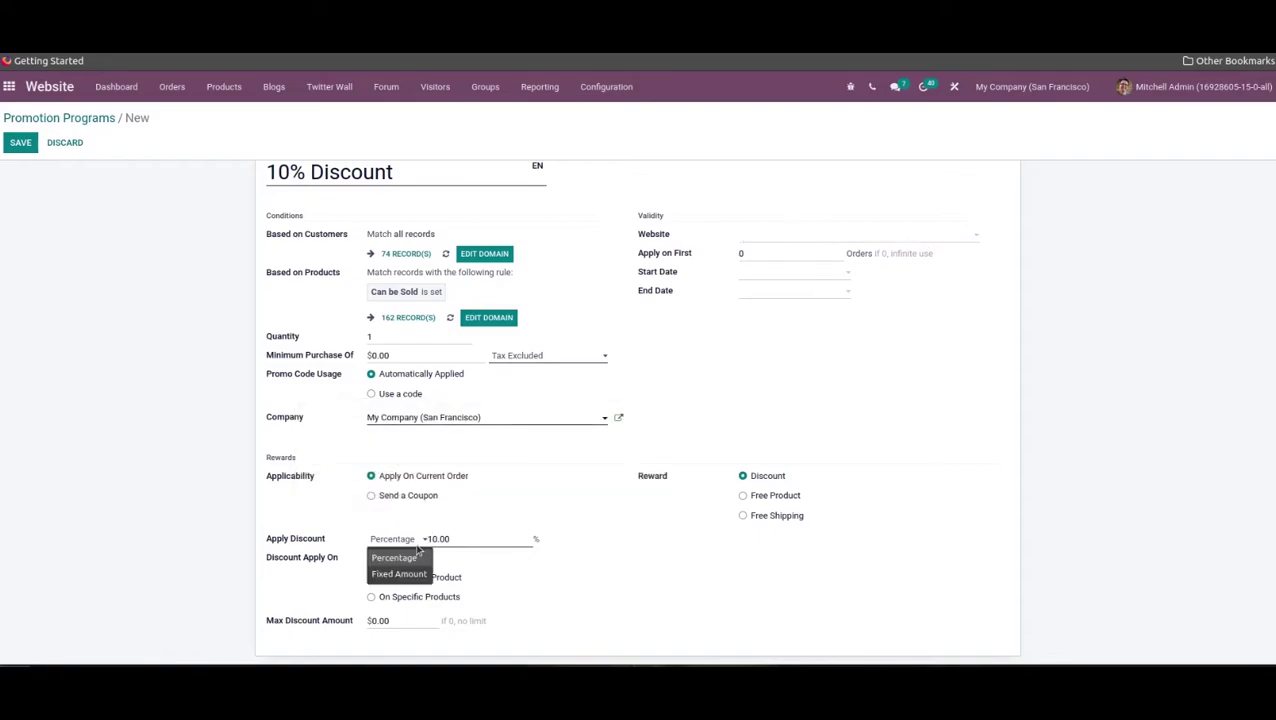
left_click(497, 563)
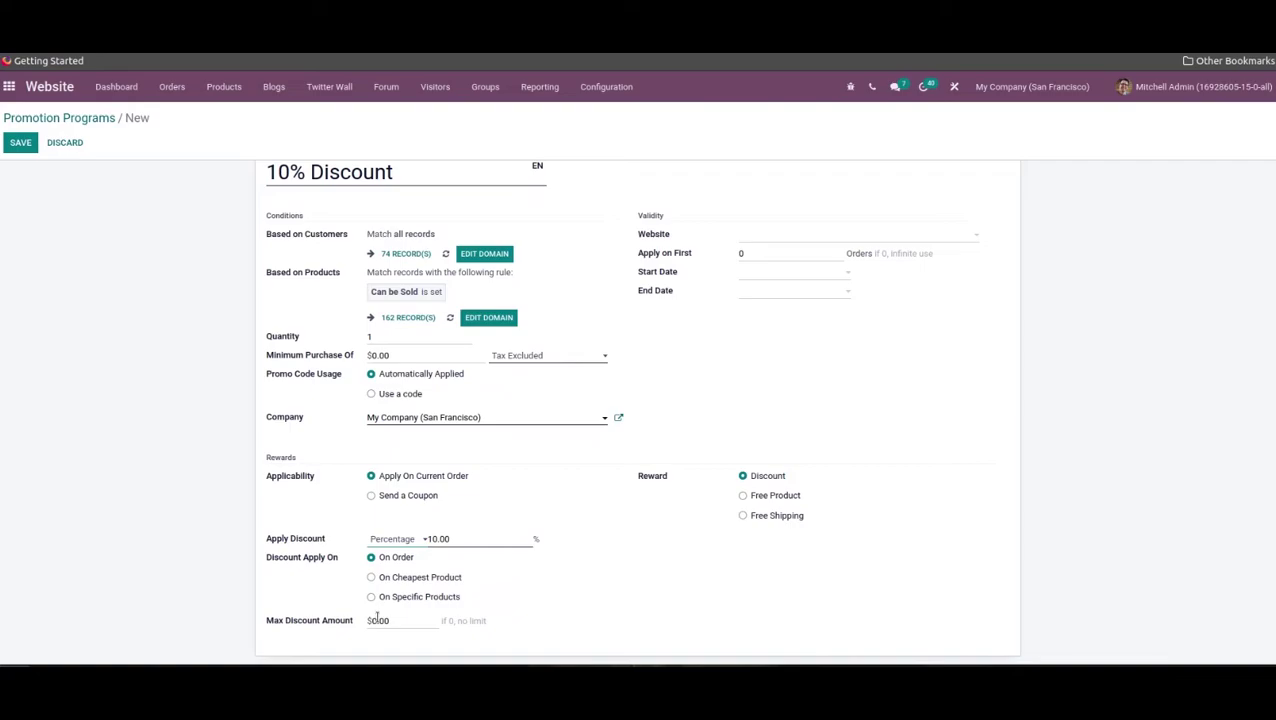
scroll(550, 590, "up", 1)
Switch the reward to Free Product and back to Discount, save, and return to Promotion Programs.
left_click(741, 564)
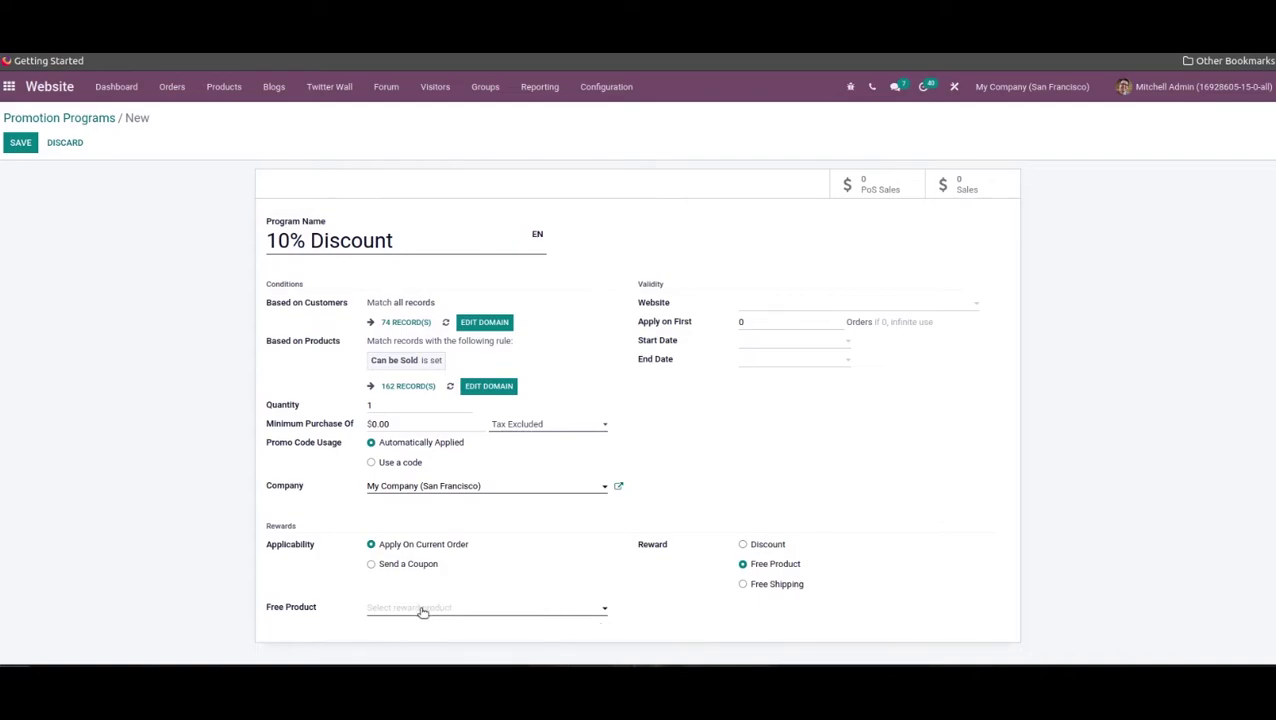
left_click(742, 545)
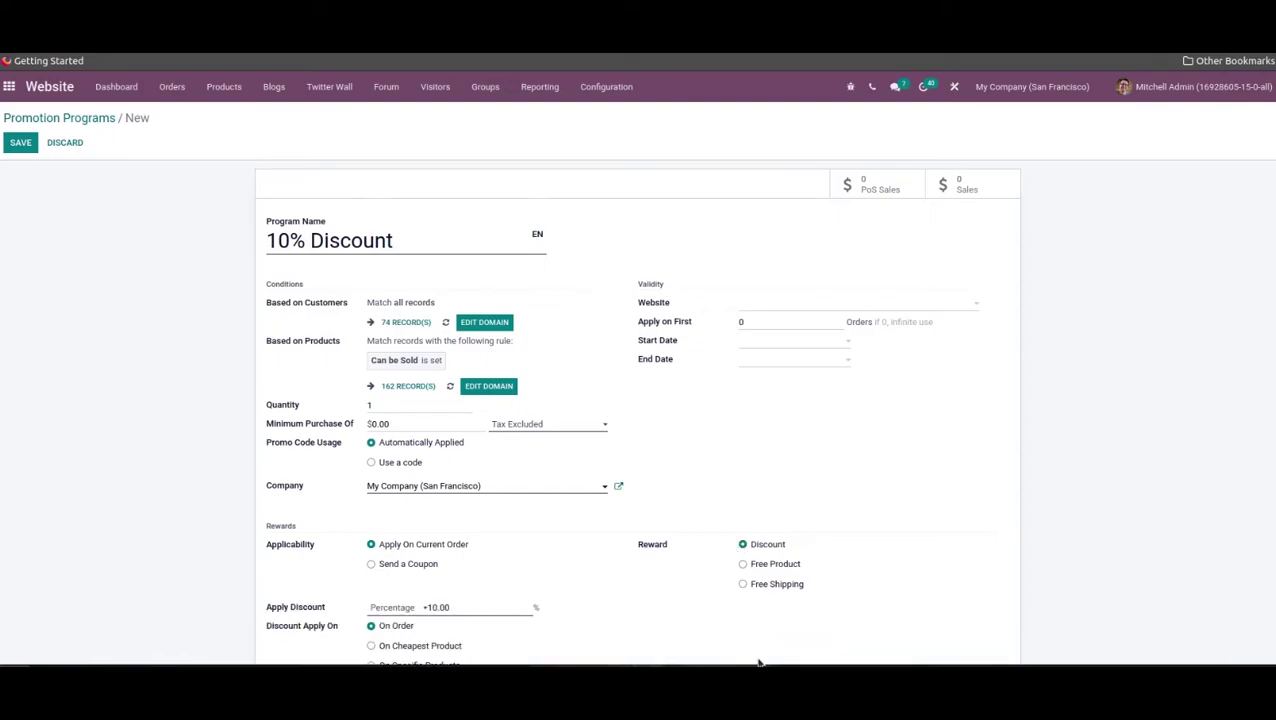
left_click(20, 142)
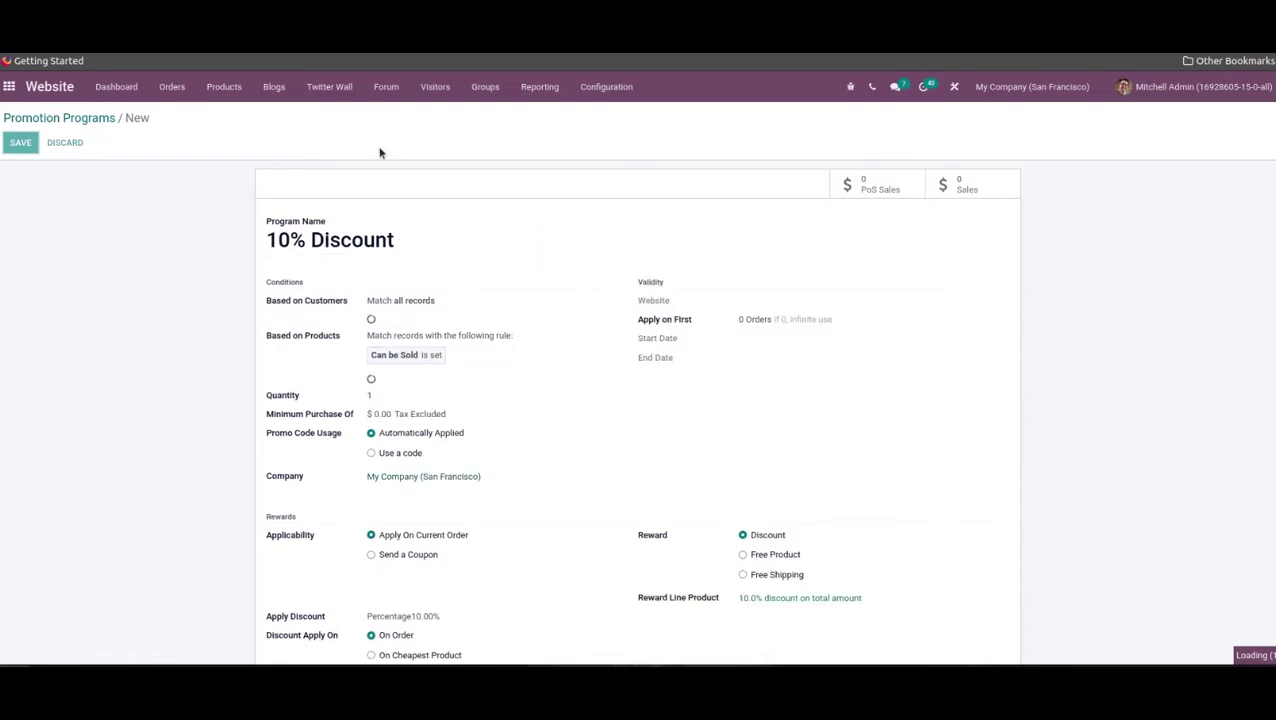
left_click(100, 118)
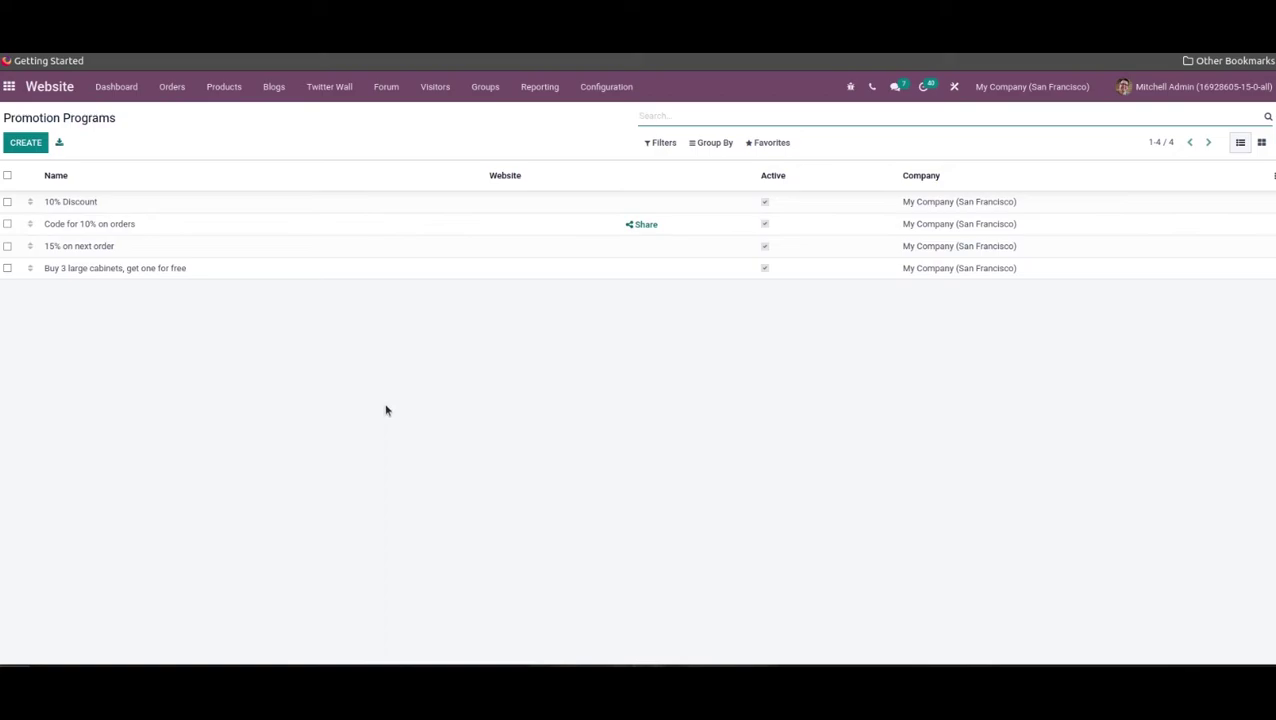
Open Coupon Programs from the Products menu and switch to the Kanban card view.
left_click(226, 88)
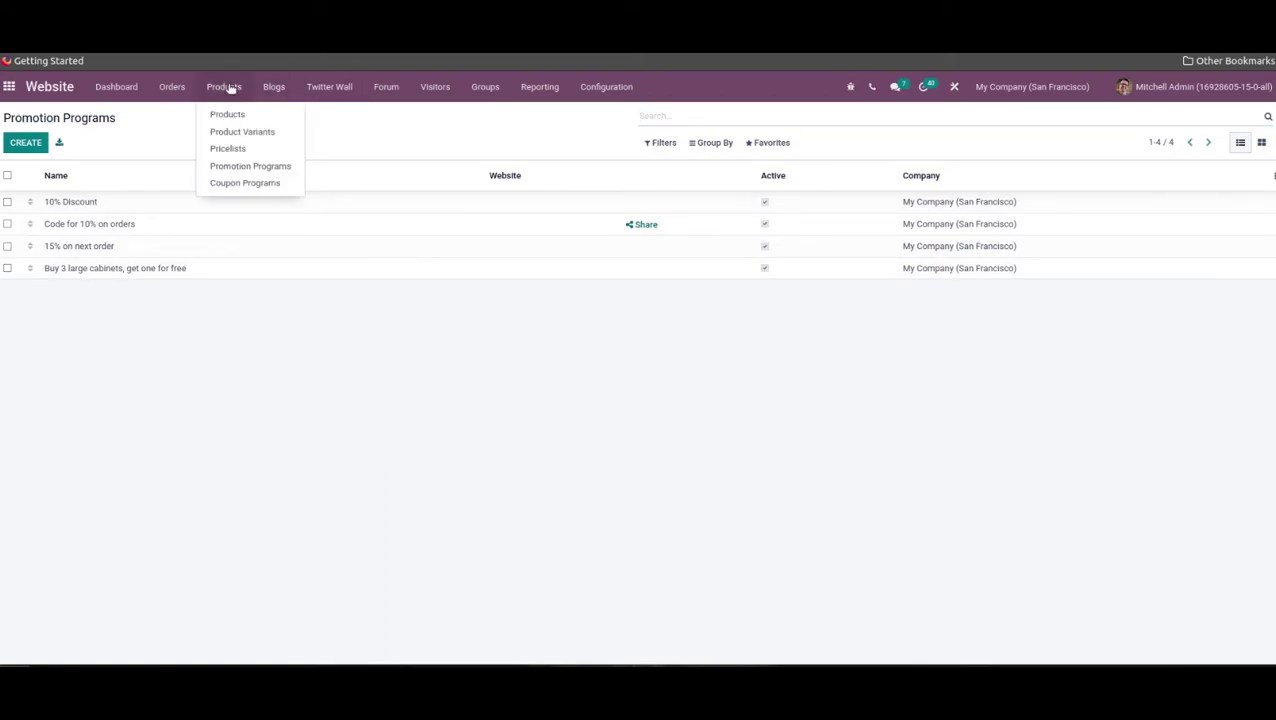
left_click(253, 184)
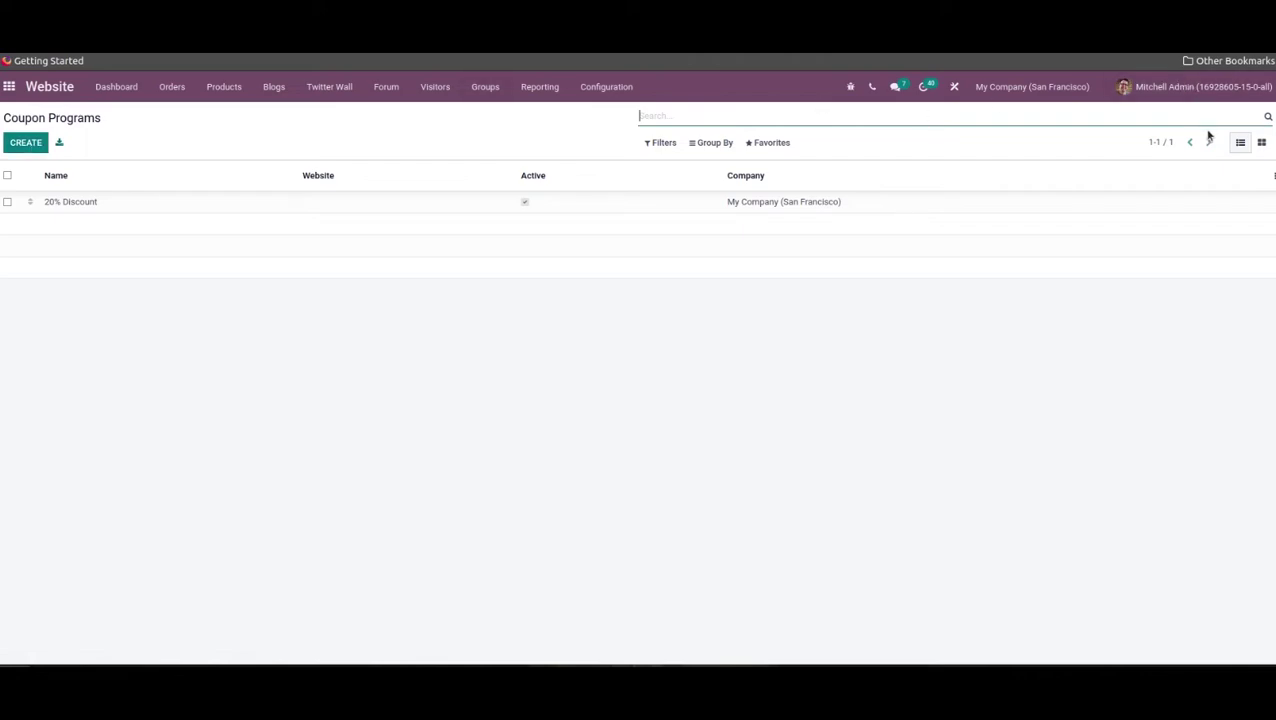
left_click(1262, 143)
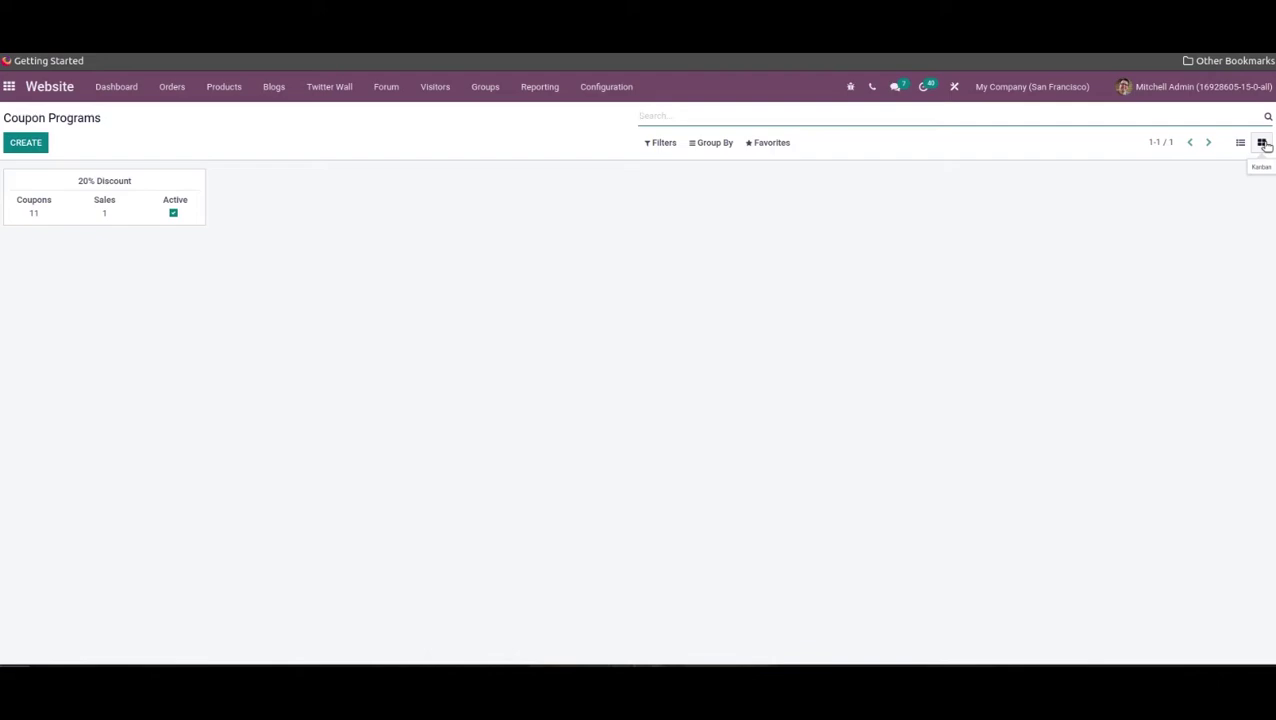
Create and save a '10% Discount' coupon program with the Website field left empty.
left_click(27, 144)
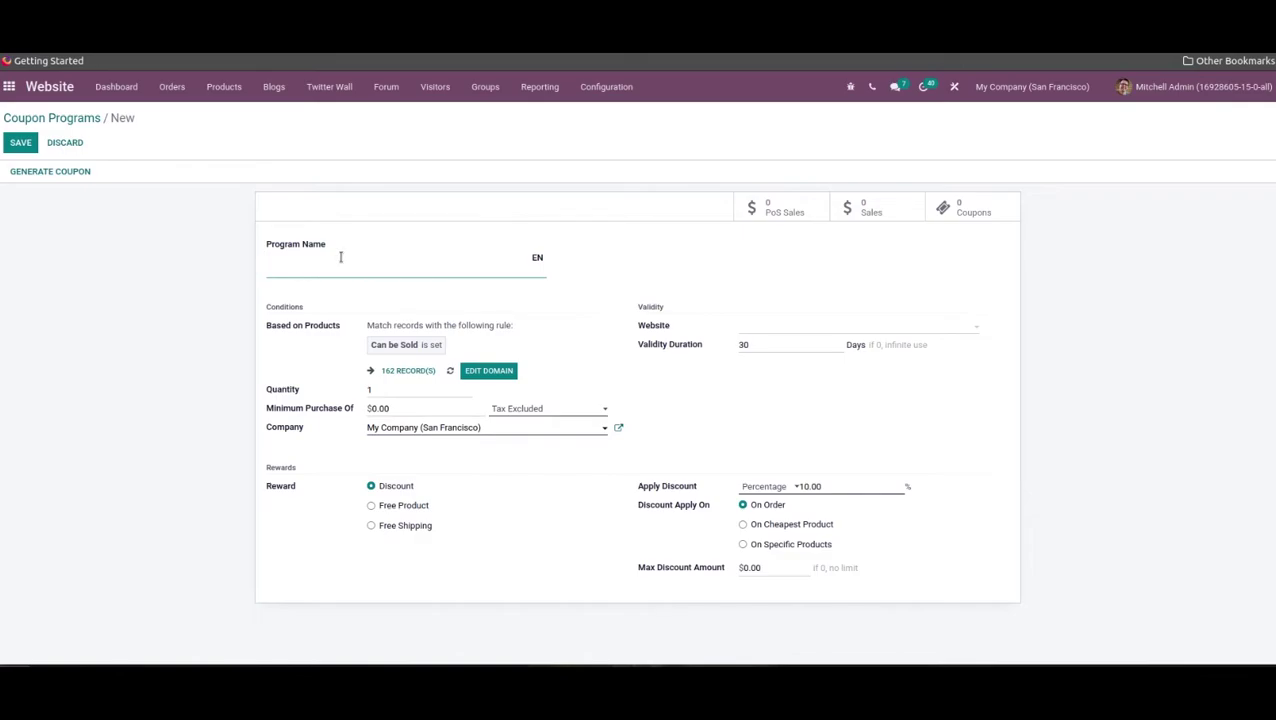
type("10% Discount")
left_click(782, 333)
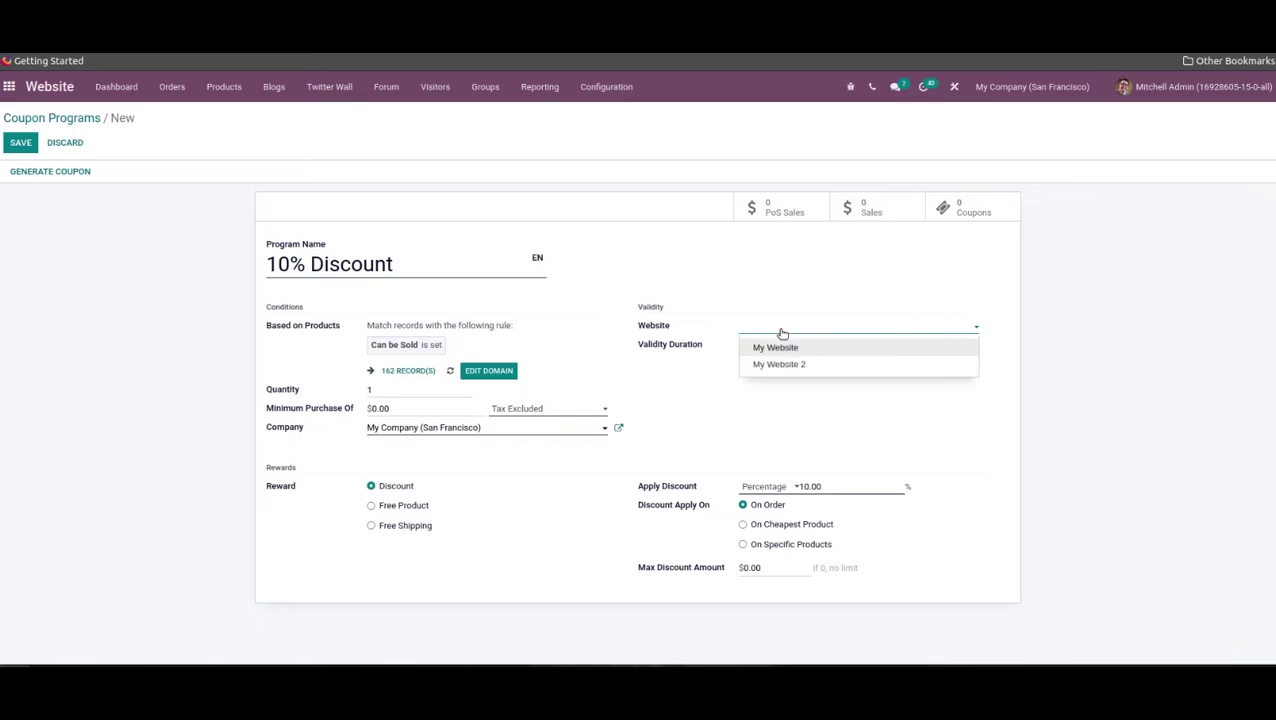
left_click(782, 333)
left_click(780, 346)
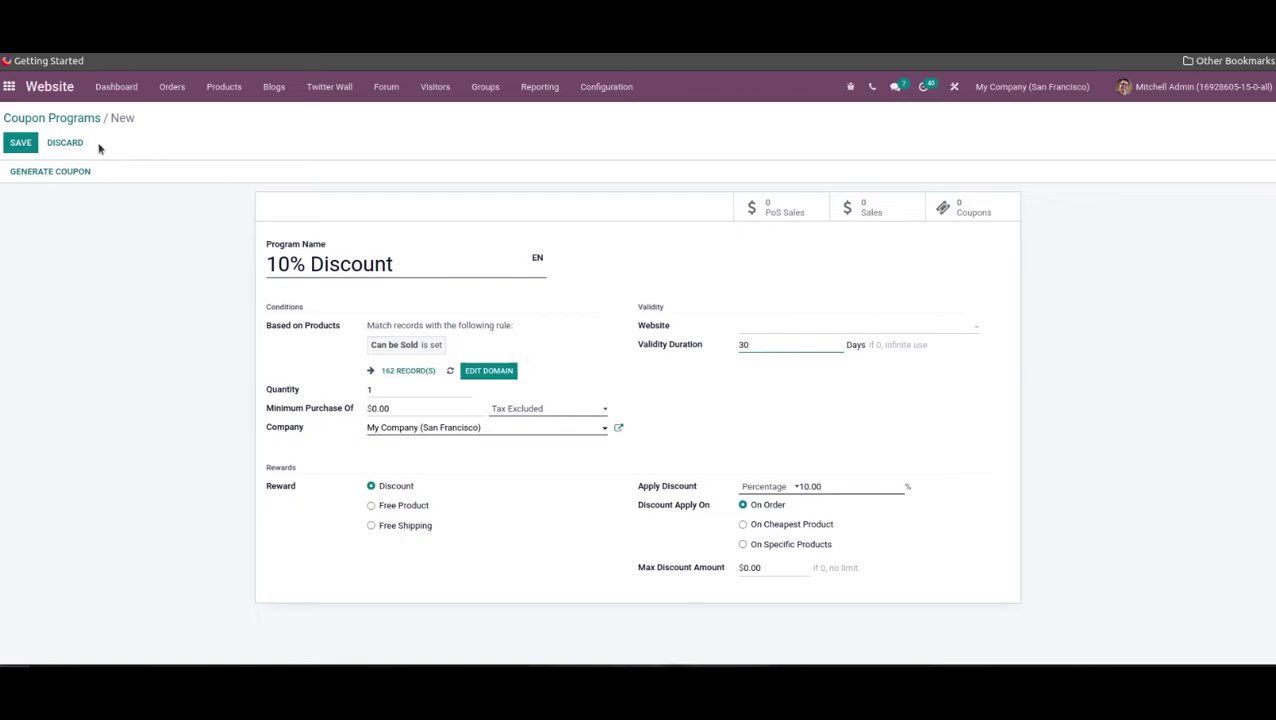
left_click(20, 145)
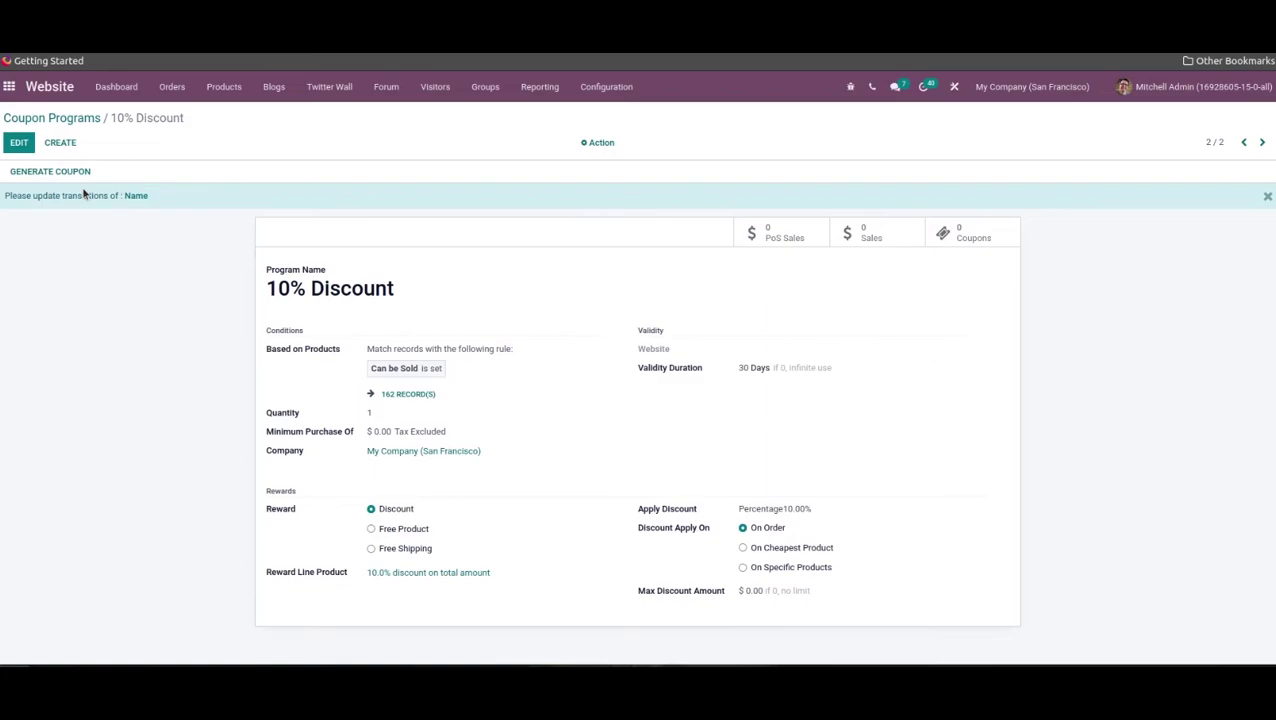
Set Number of Coupons to 5 in the Generate Coupon dialog and generate them.
left_click(78, 174)
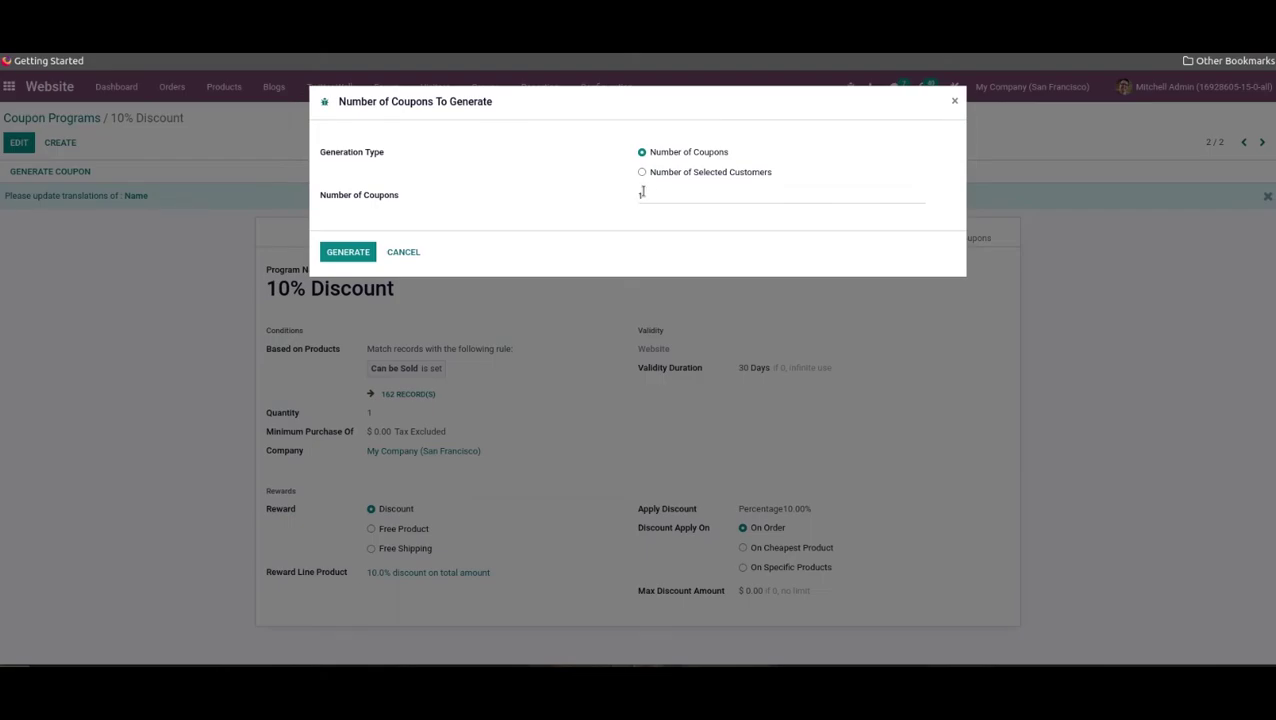
double_click(641, 193)
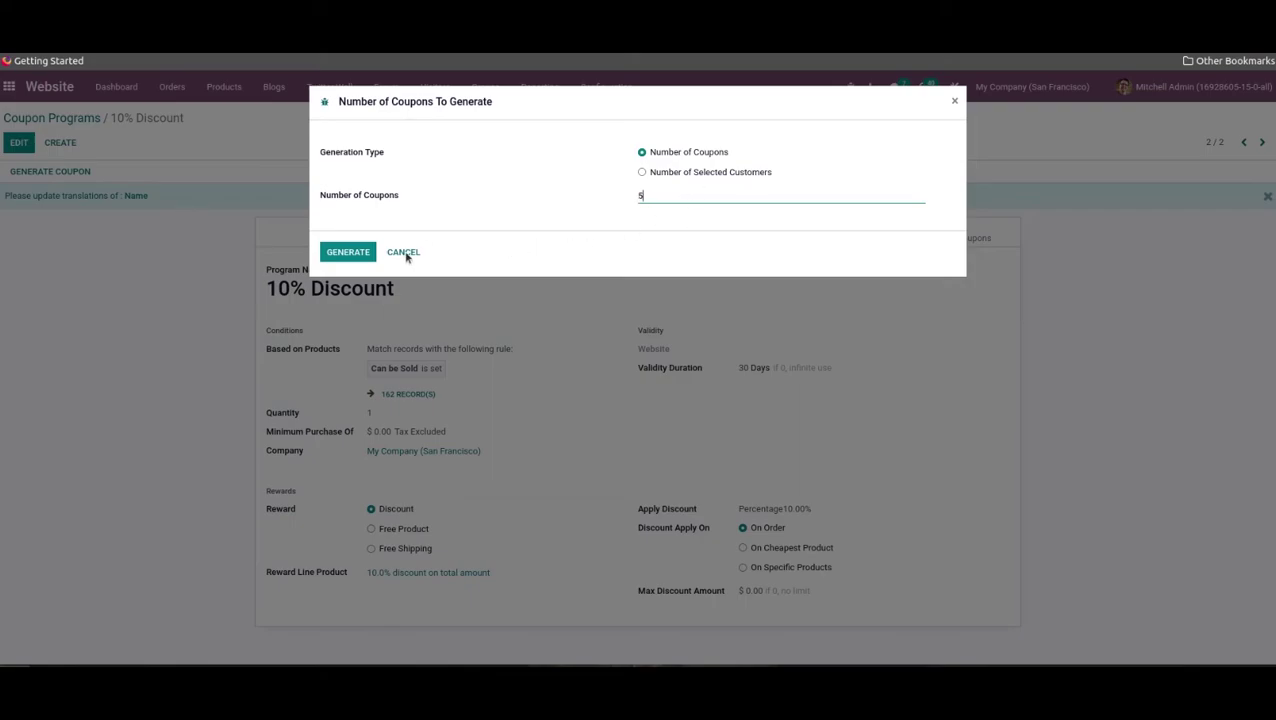
left_click(342, 256)
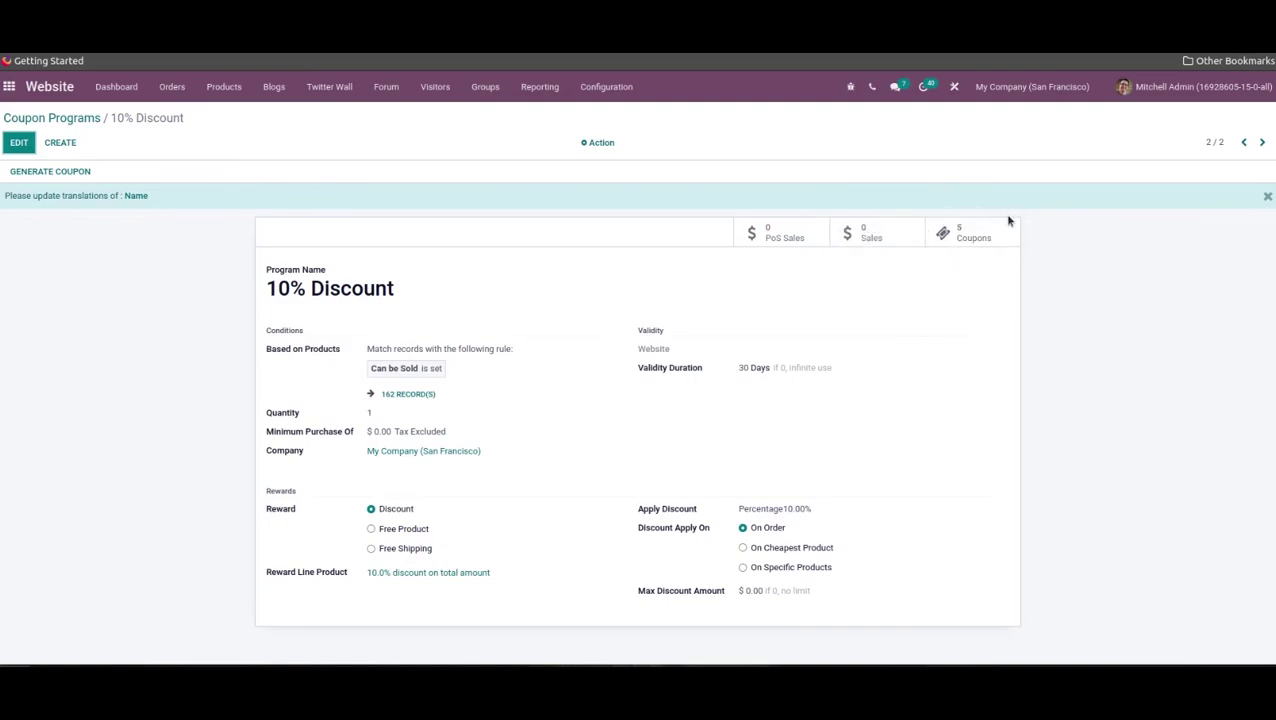
Open the program's 5 Coupons list and compose the reward email for the first coupon.
left_click(984, 241)
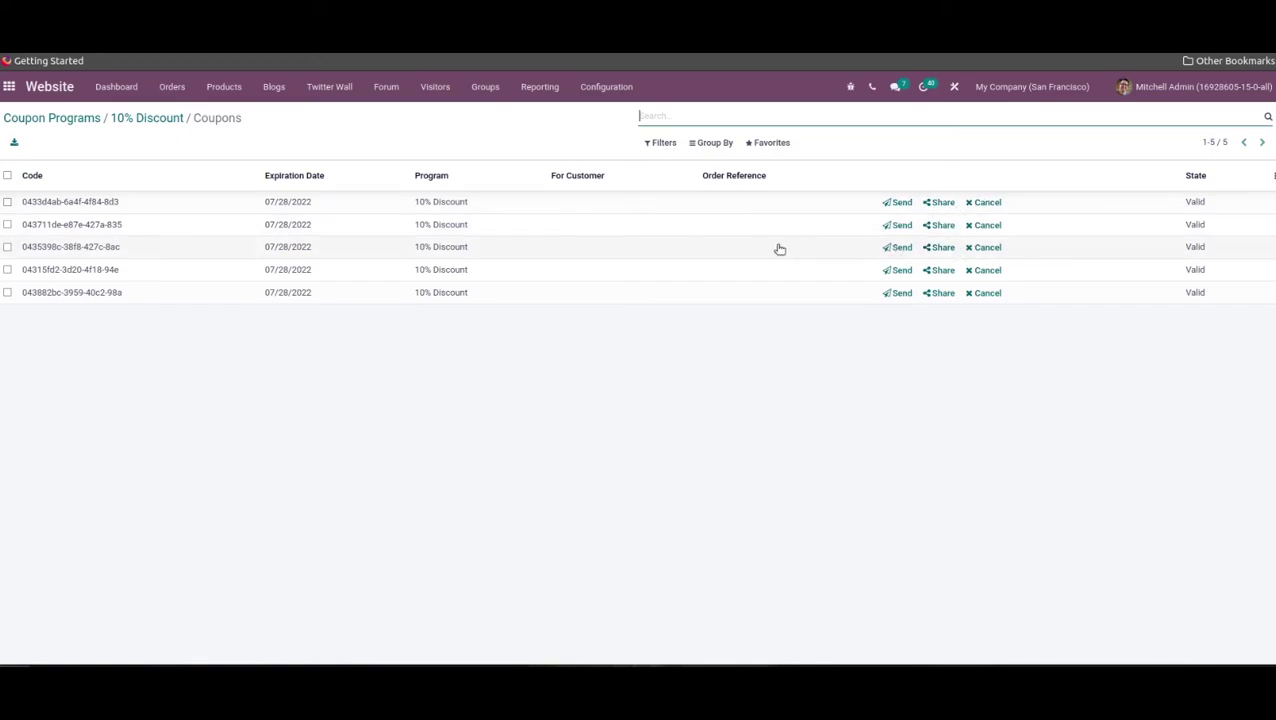
left_click(898, 203)
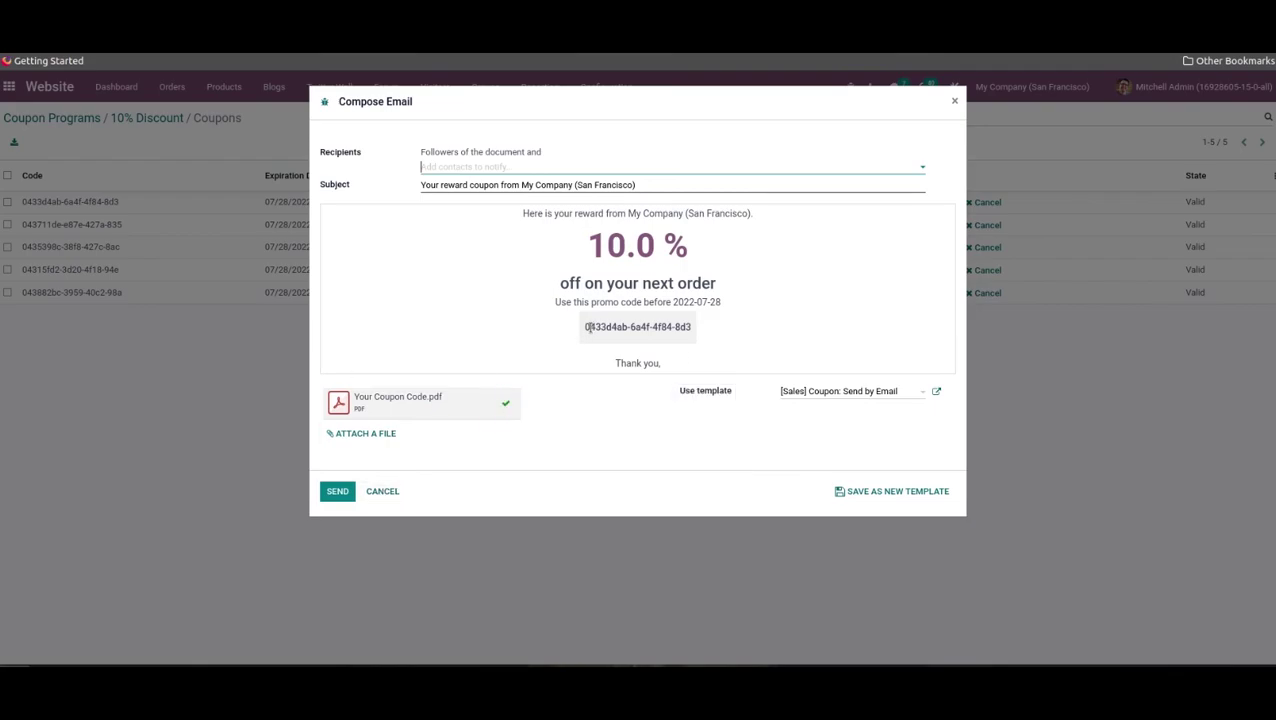
Copy the coupon code from the email, cancel the email, and bring up the dashboards menu.
left_click_drag(589, 330, 692, 329)
left_click_drag(585, 327, 701, 326)
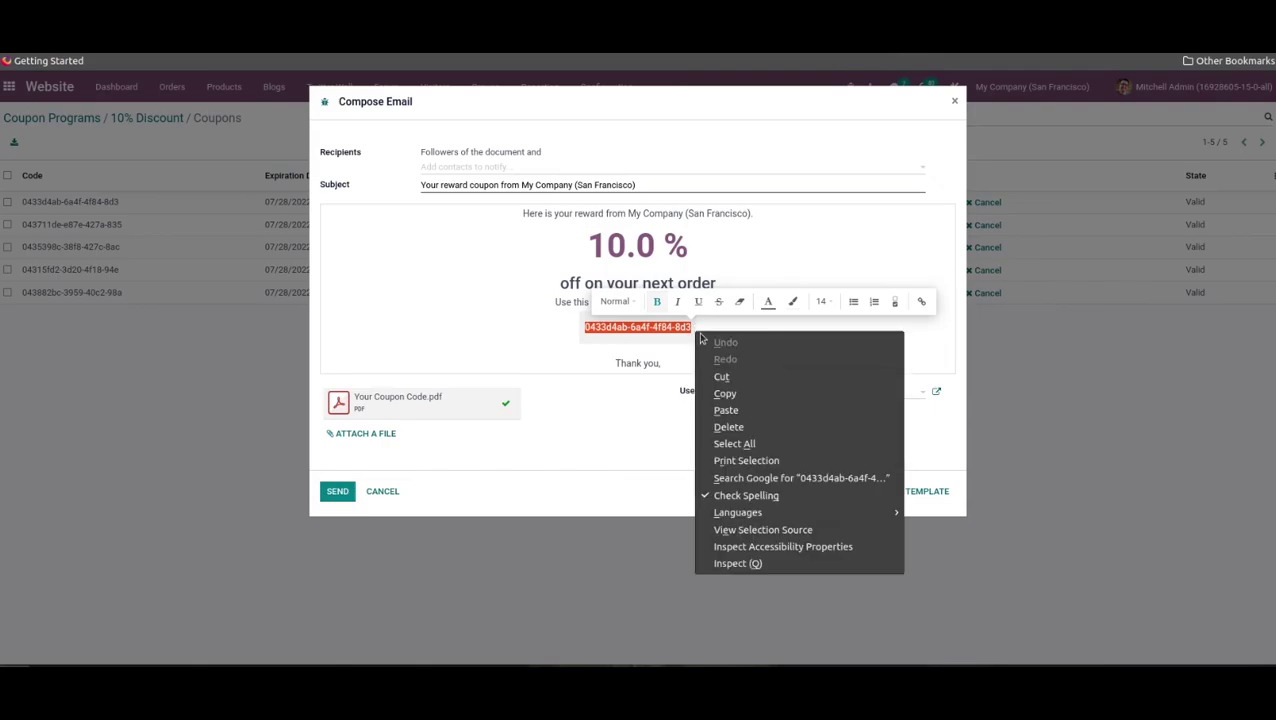
left_click(724, 393)
left_click(382, 491)
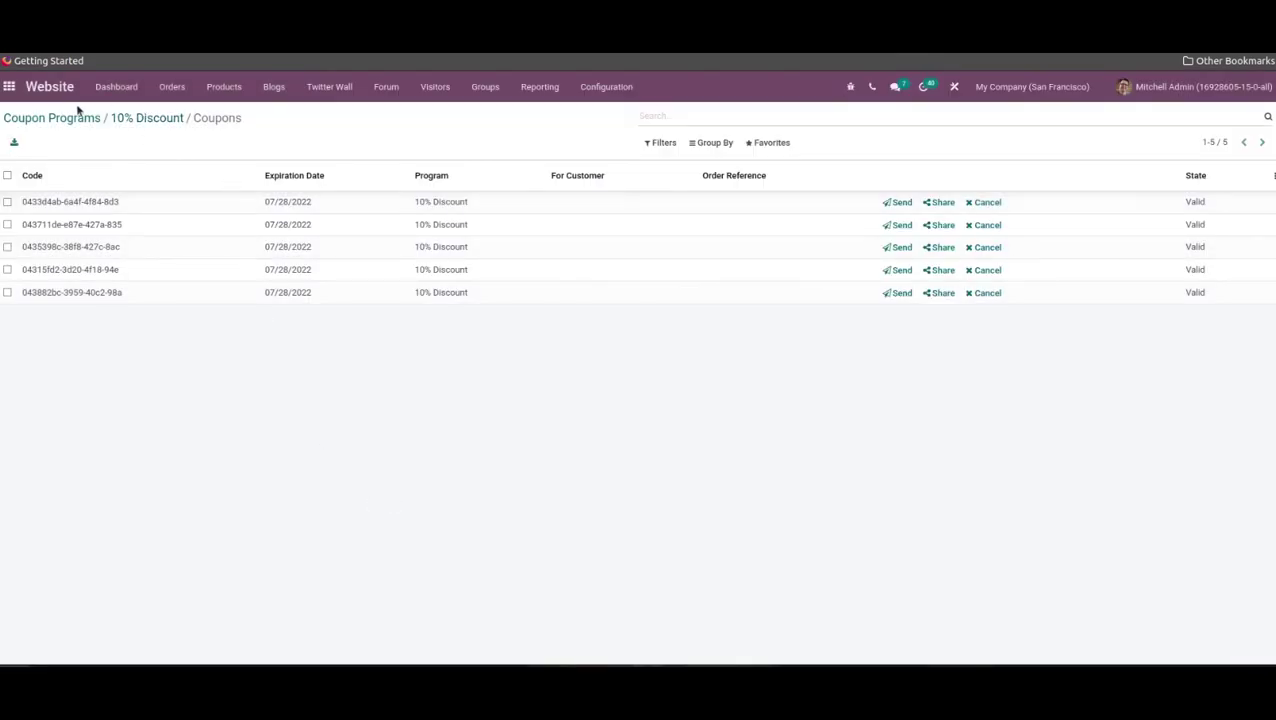
left_click(112, 88)
Add the Customizable Desk (Steel, White, $750.00) to the shop cart and proceed to checkout.
left_click(133, 117)
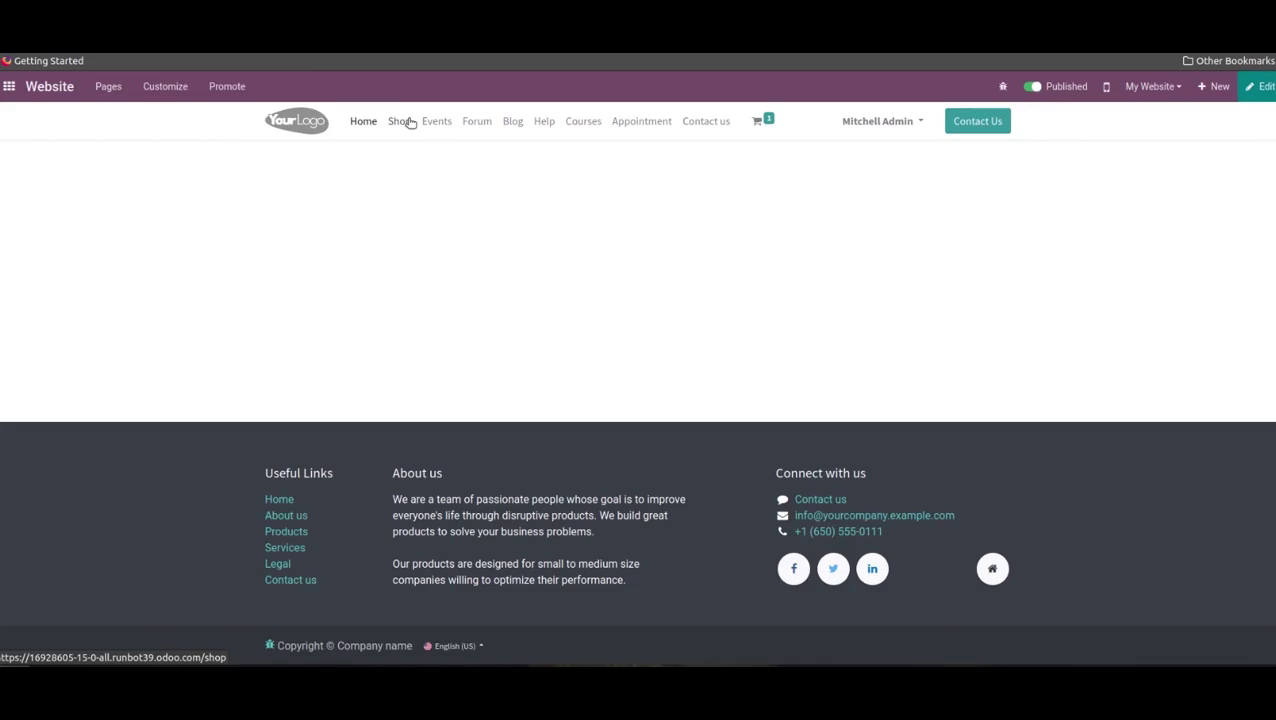
left_click(404, 121)
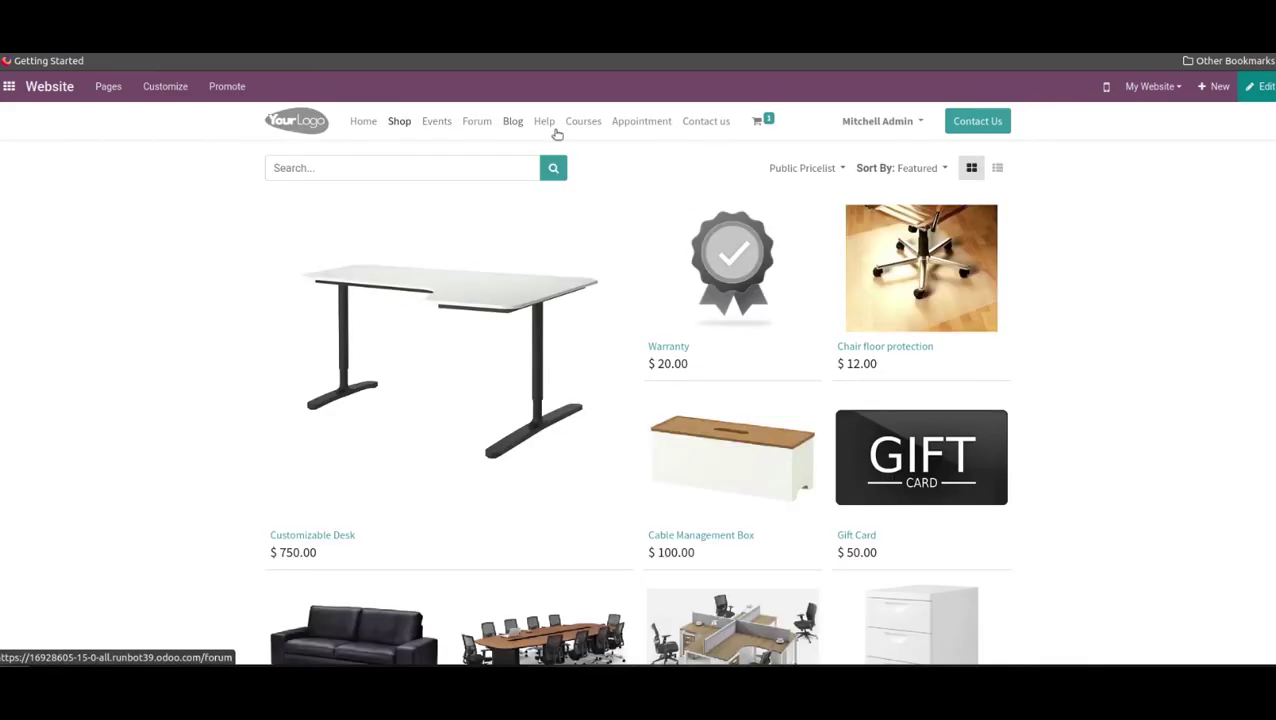
scroll(494, 373, "down", 1)
left_click(492, 345)
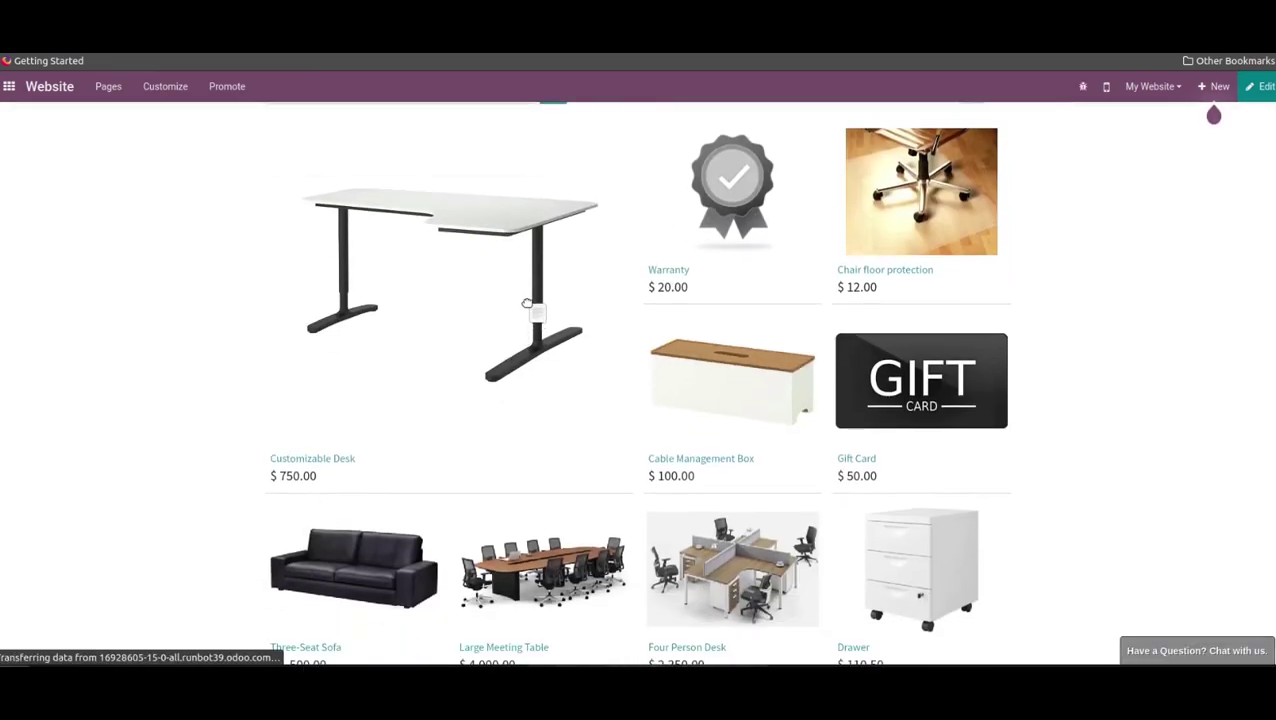
left_click(812, 450)
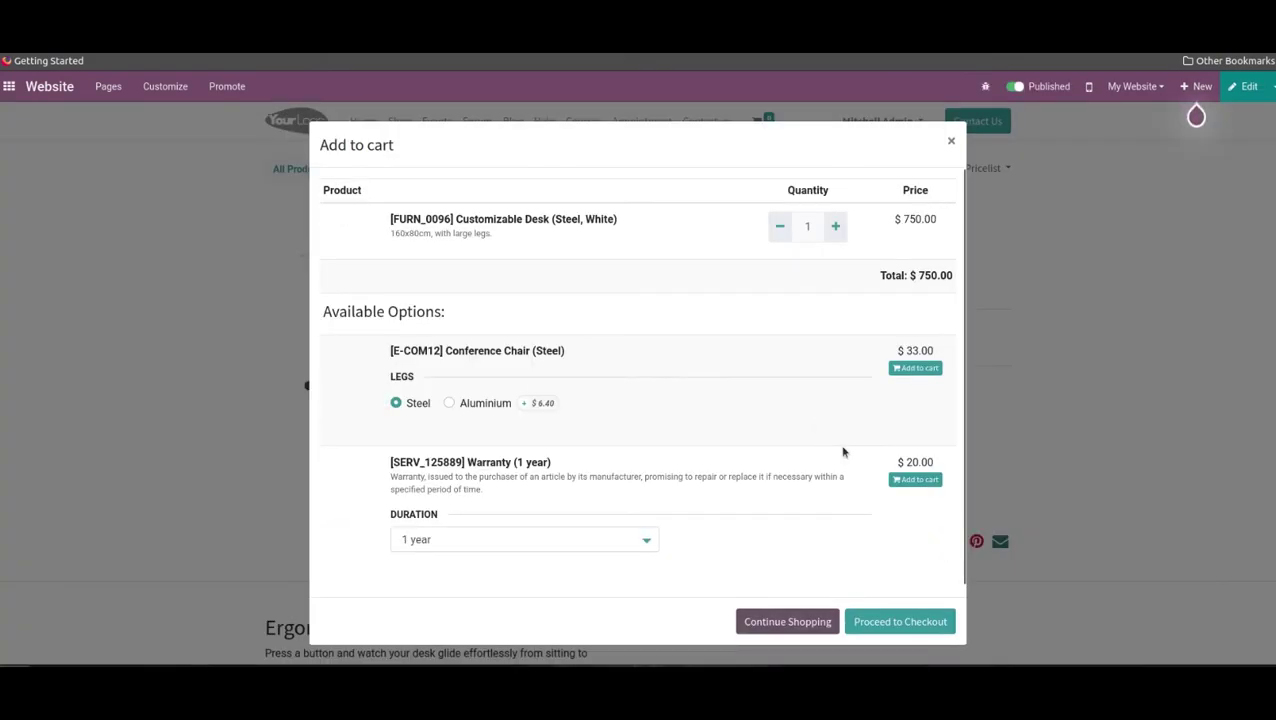
left_click(906, 620)
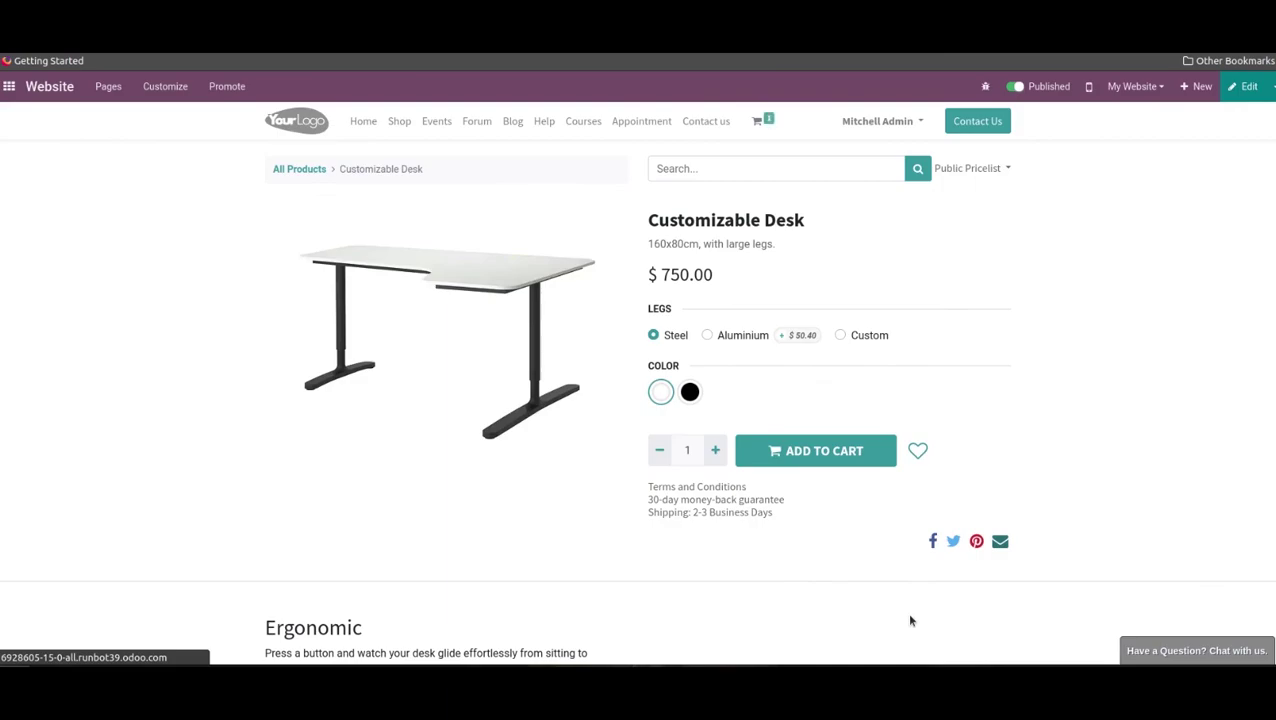
Paste the copied coupon code into the promo code field and apply it.
left_click(842, 377)
right_click(842, 377)
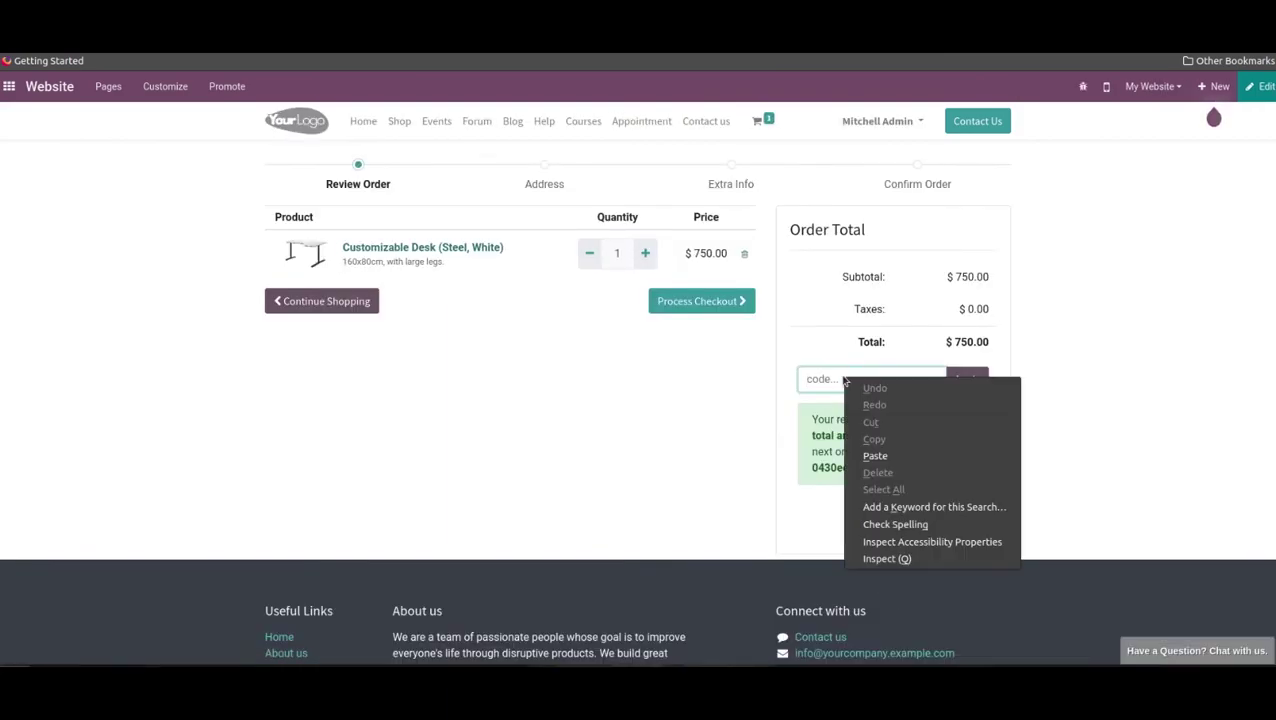
left_click(875, 456)
left_click(964, 382)
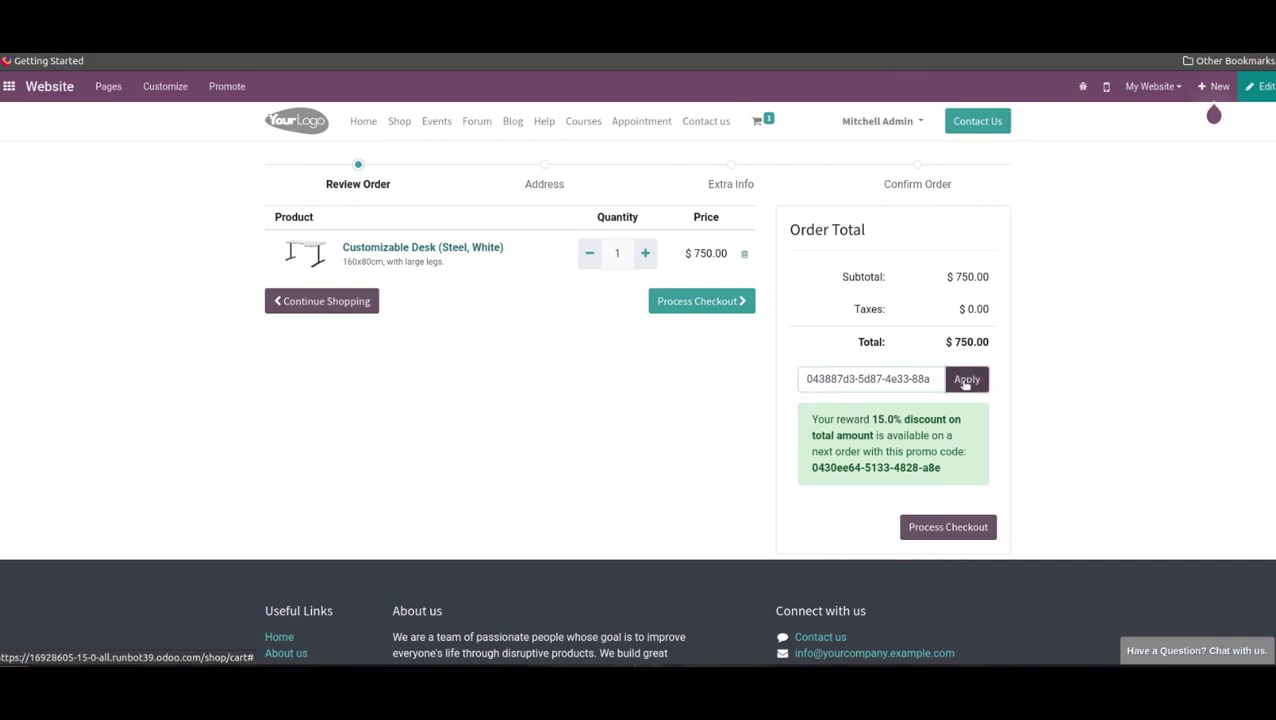